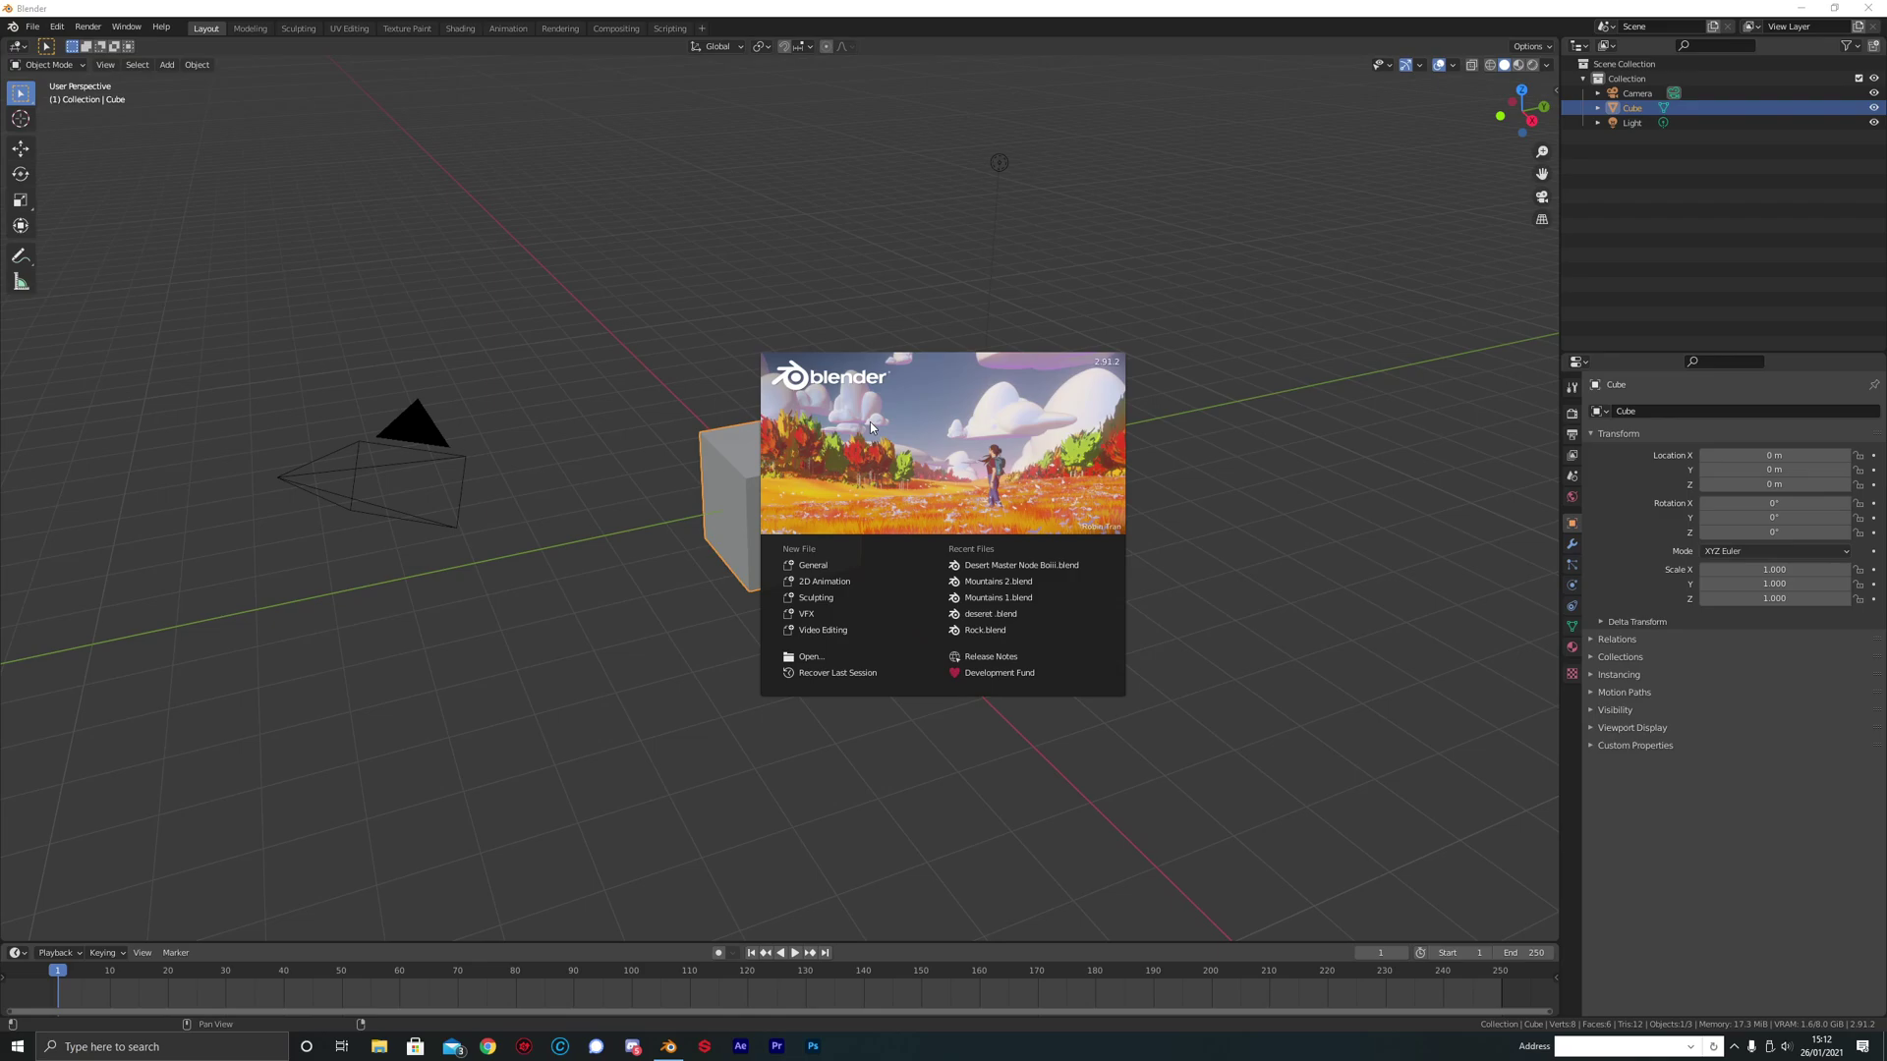
Step: Install the add-on from NodeScapes.zip in the Nodescapes folder on the desktop
left_click(542, 283)
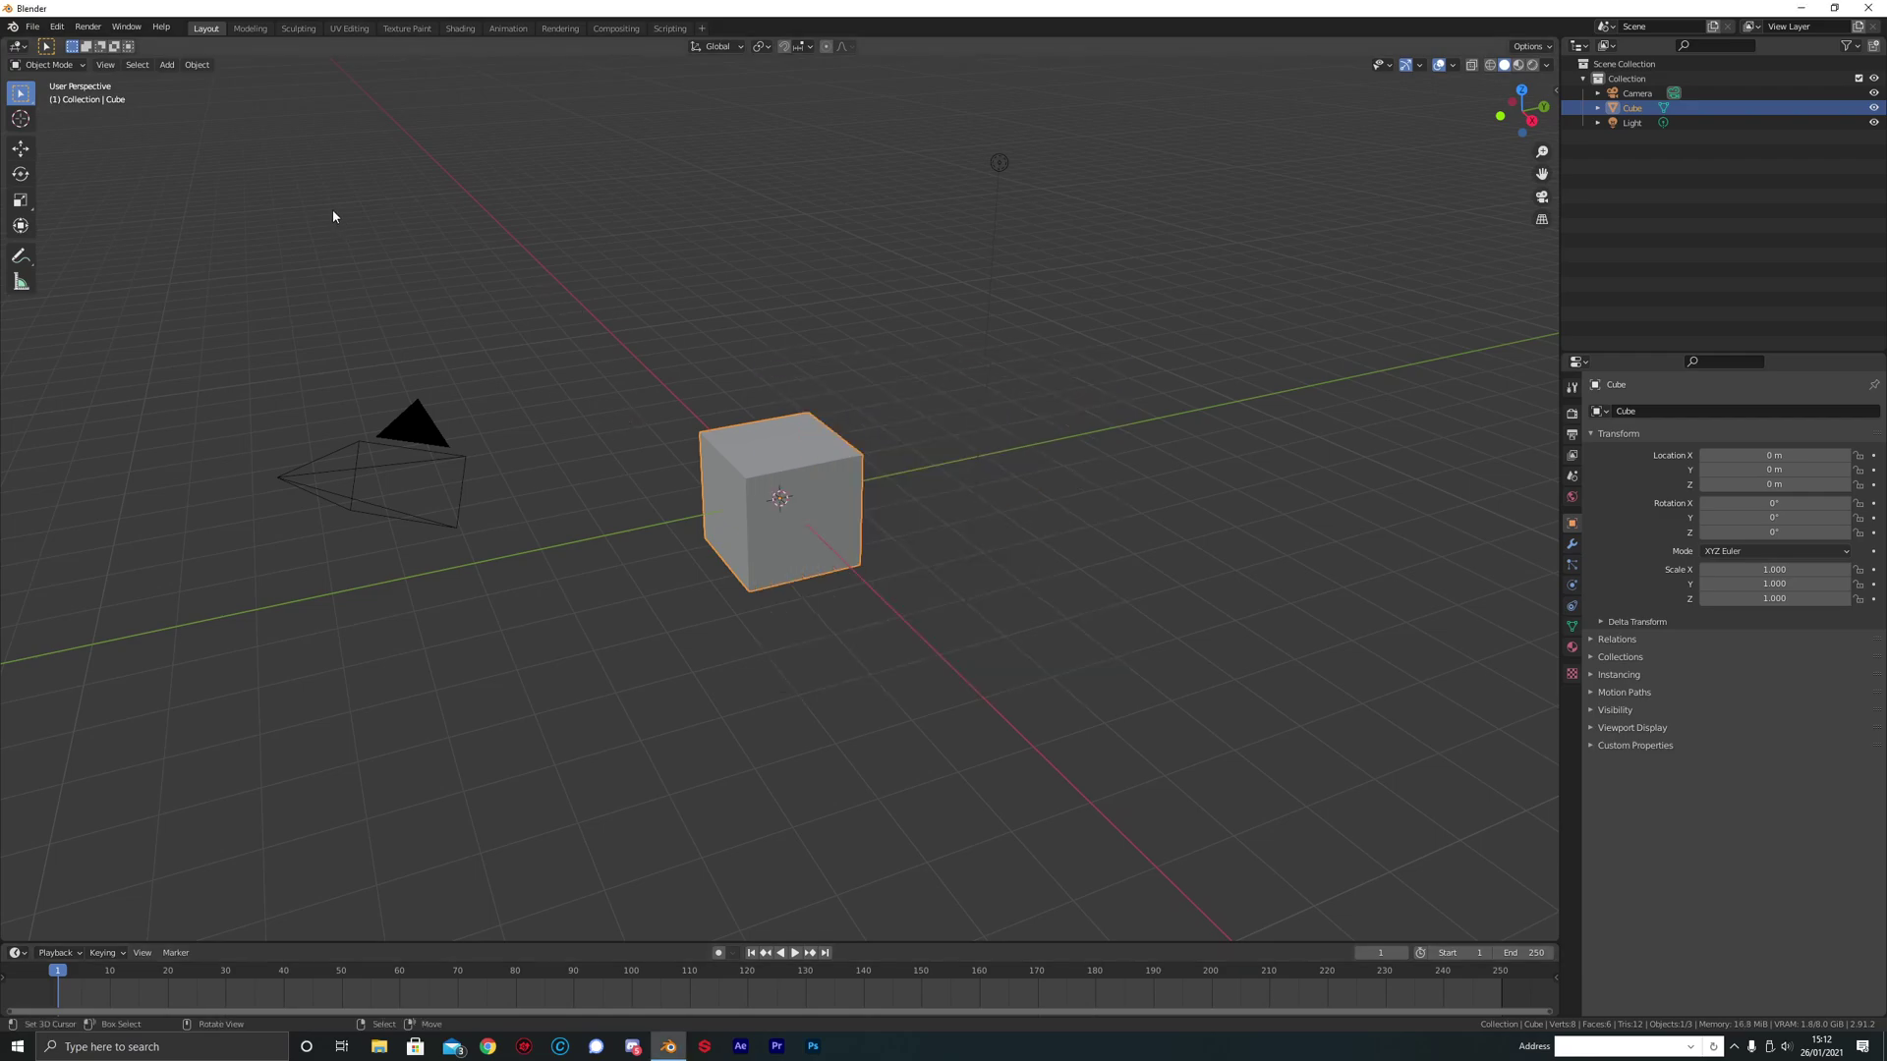
key("ctrl+comma")
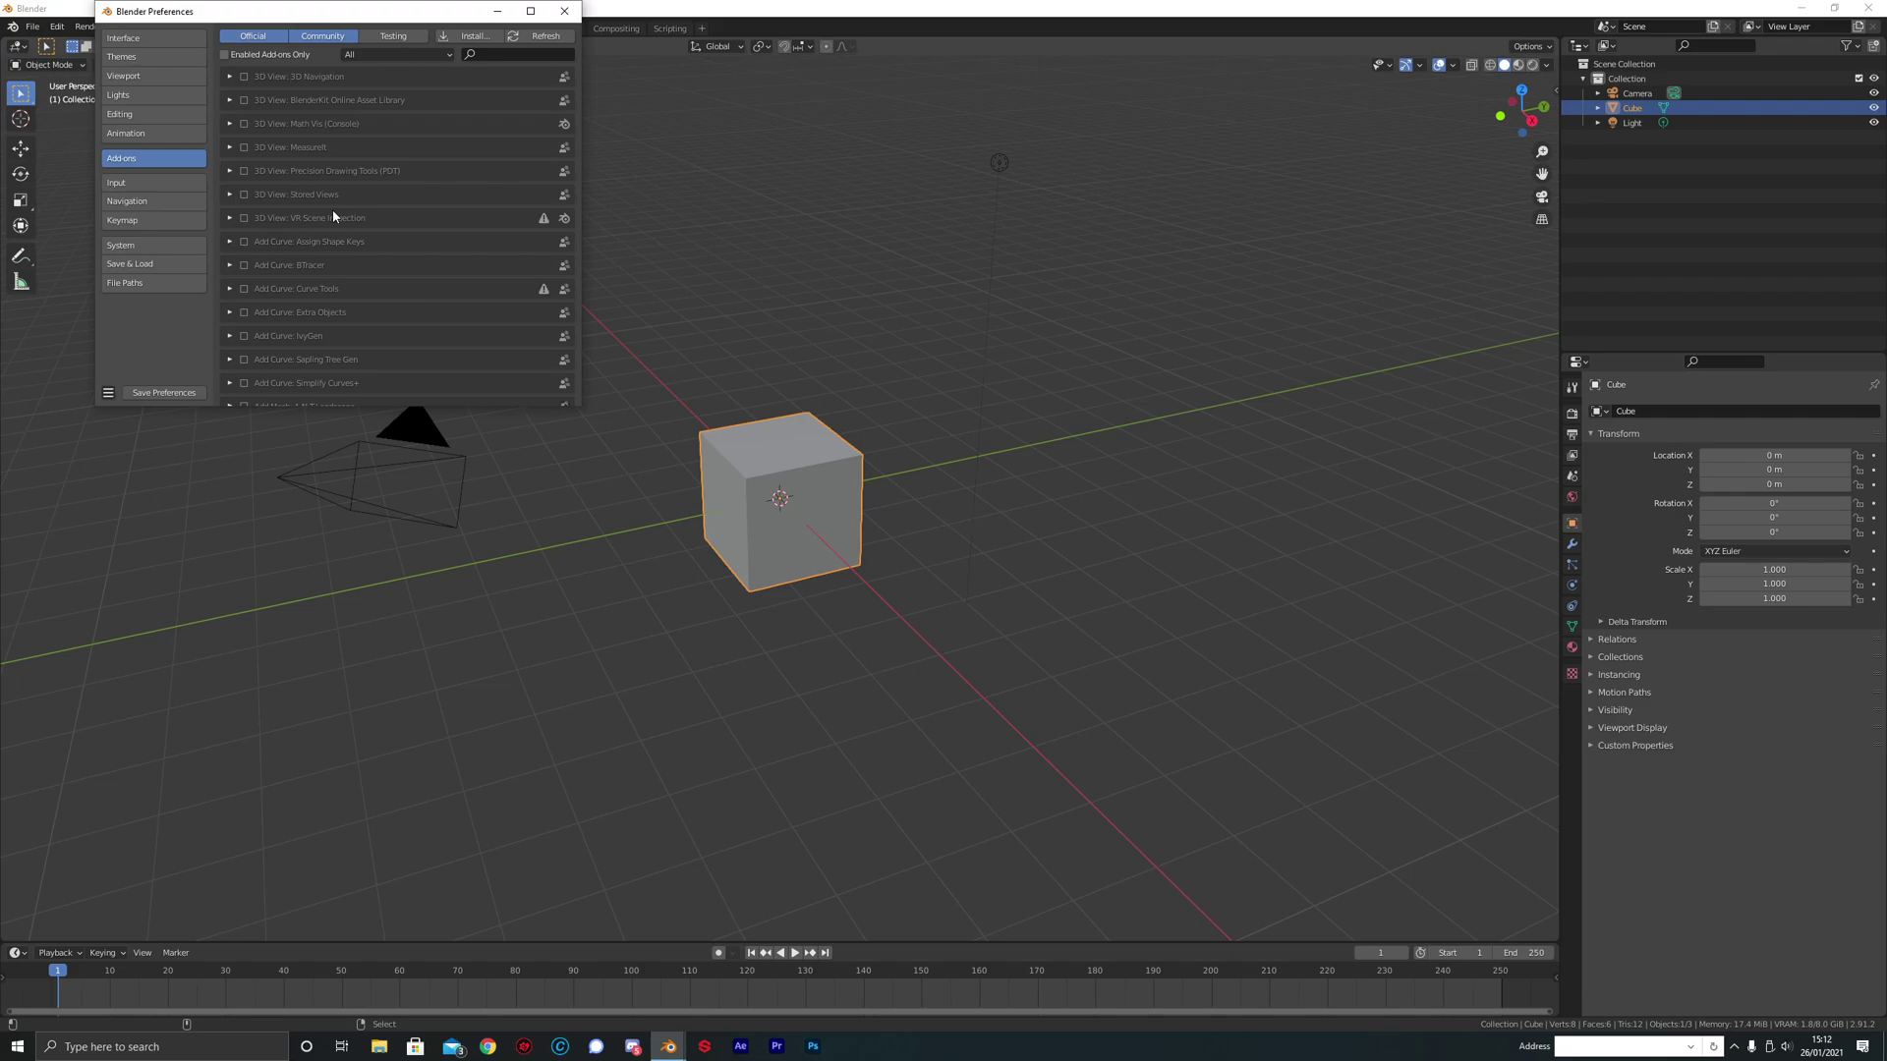
left_click(470, 35)
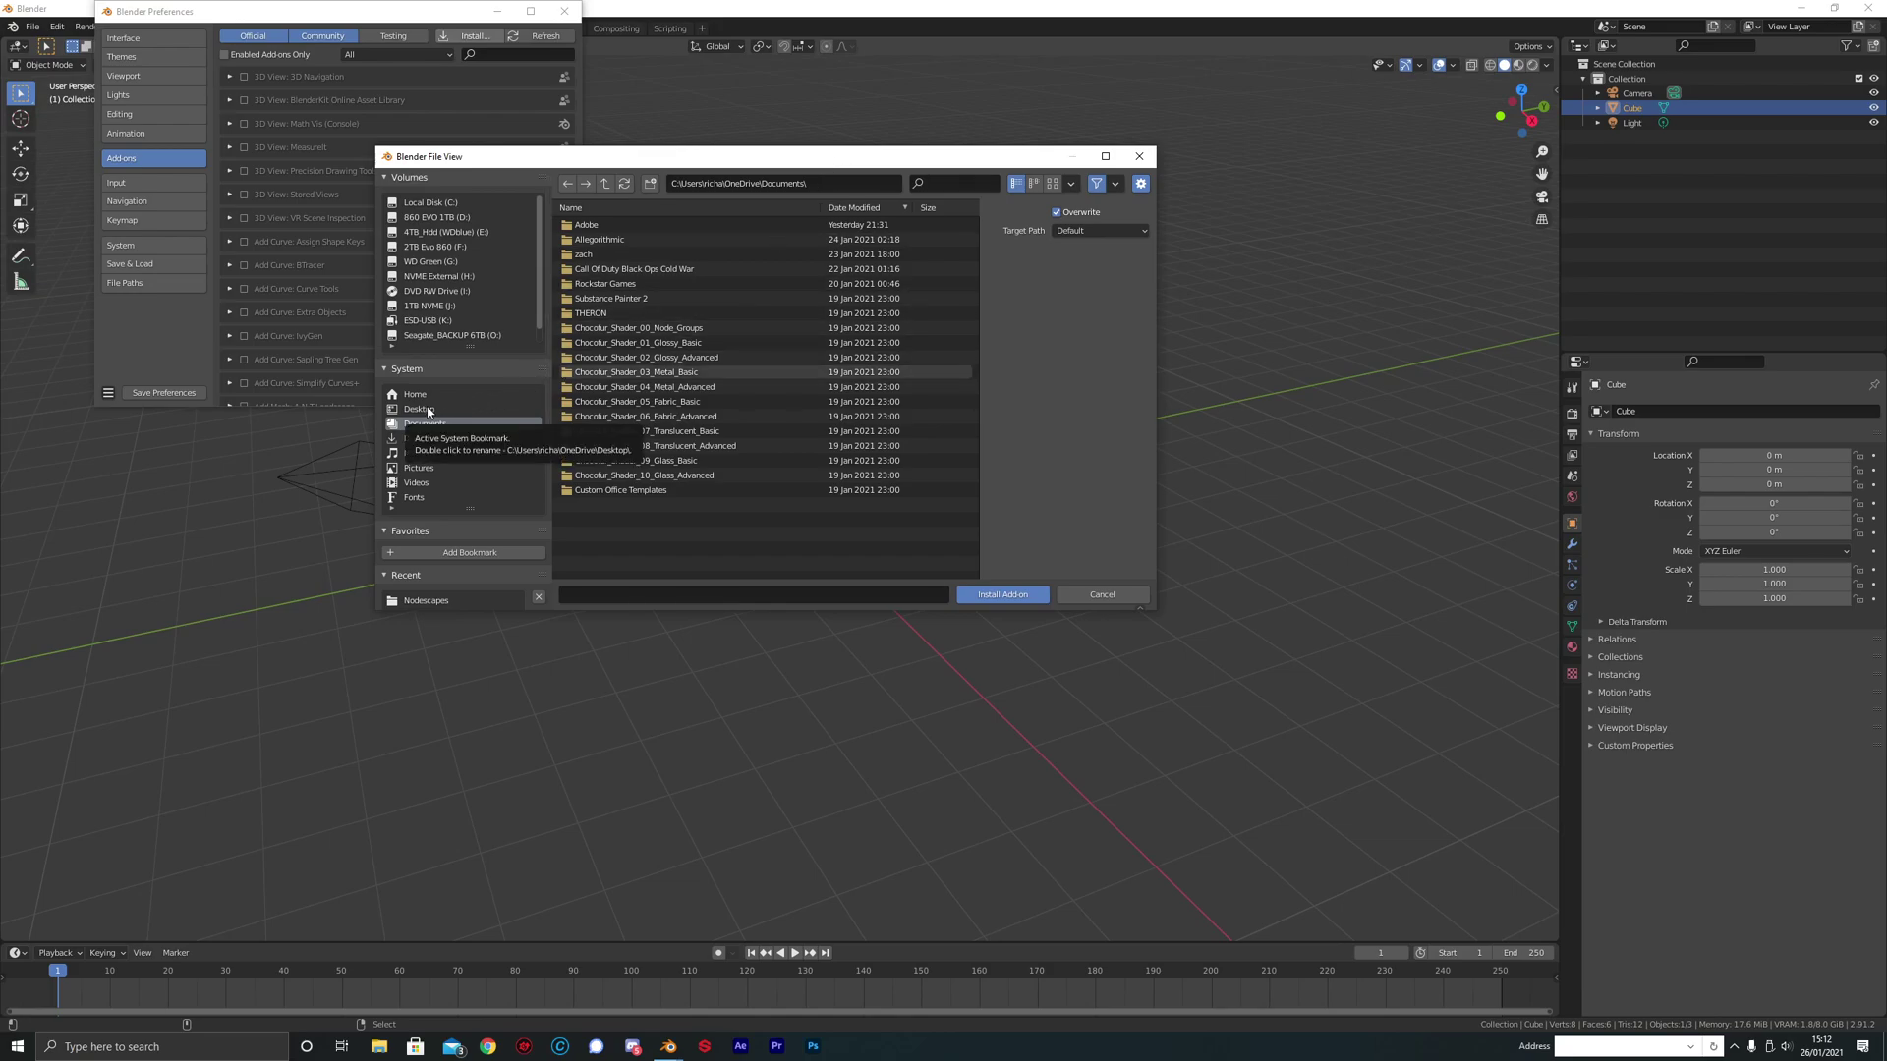
left_click(427, 411)
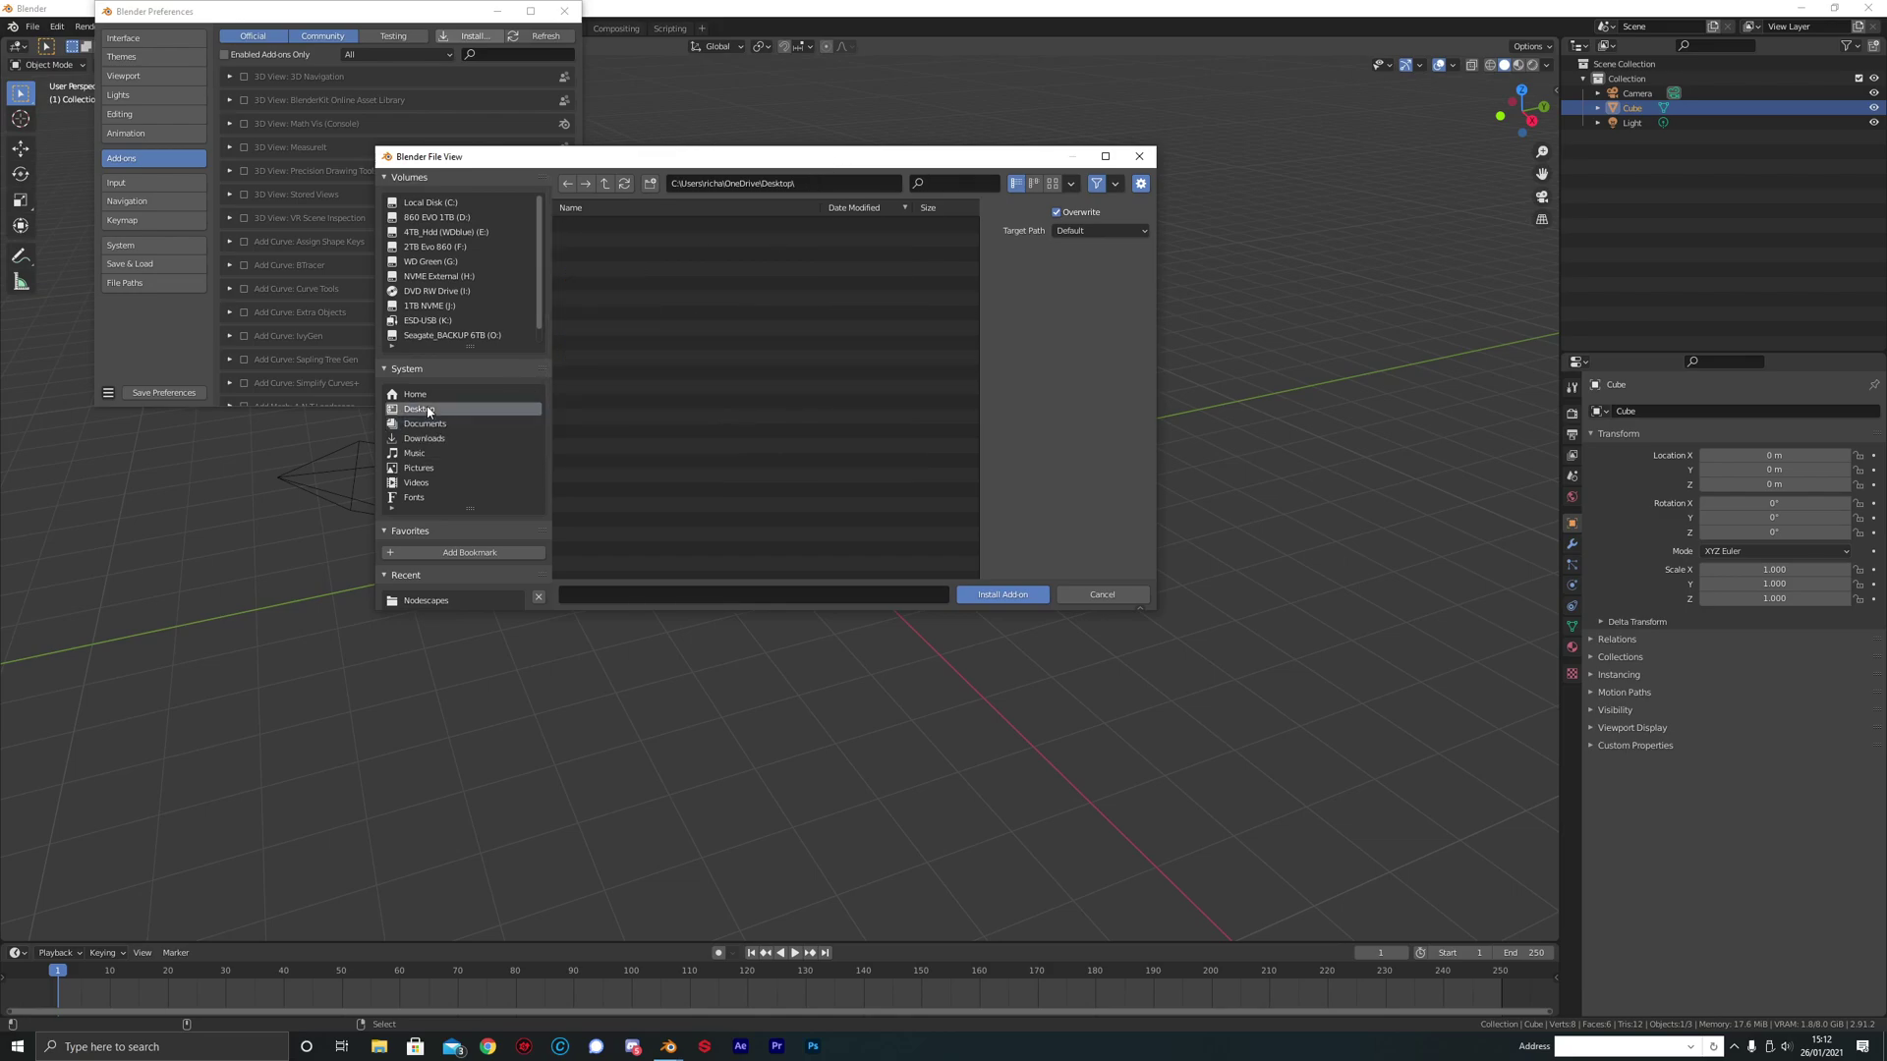
double_click(627, 224)
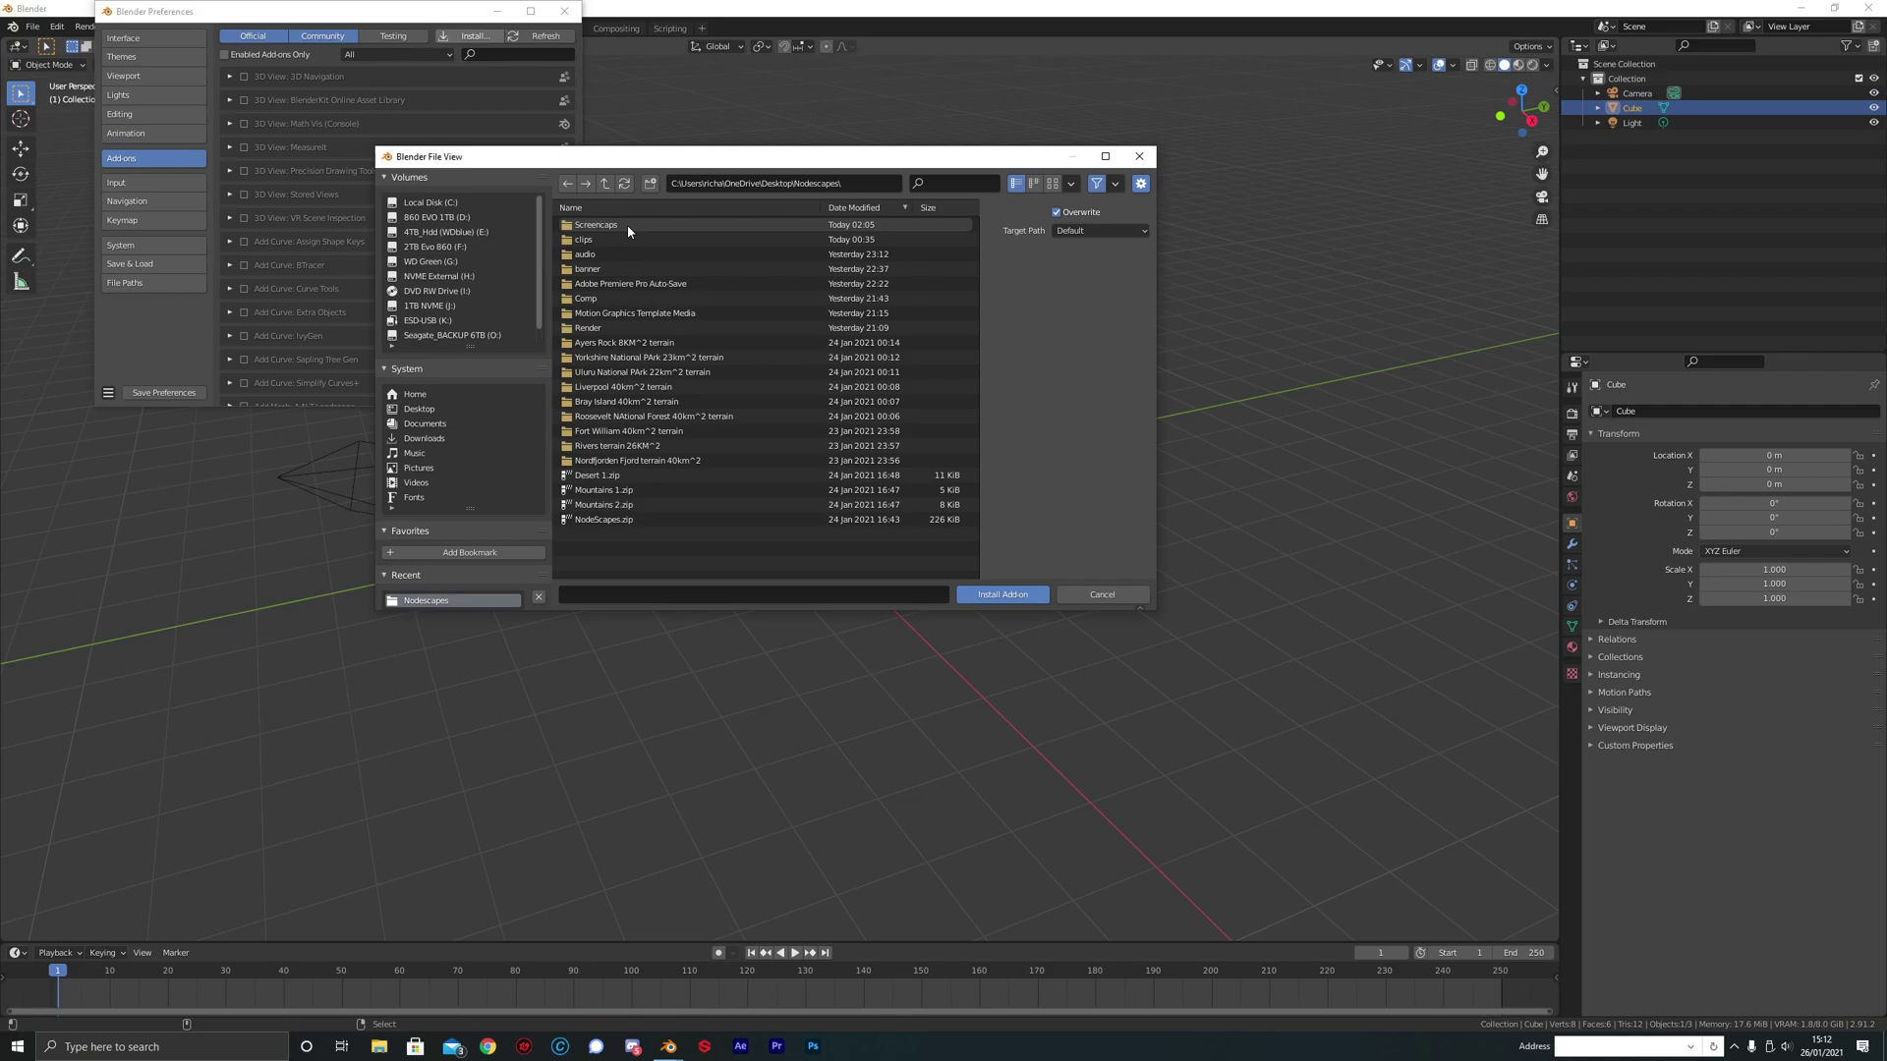
left_click(691, 521)
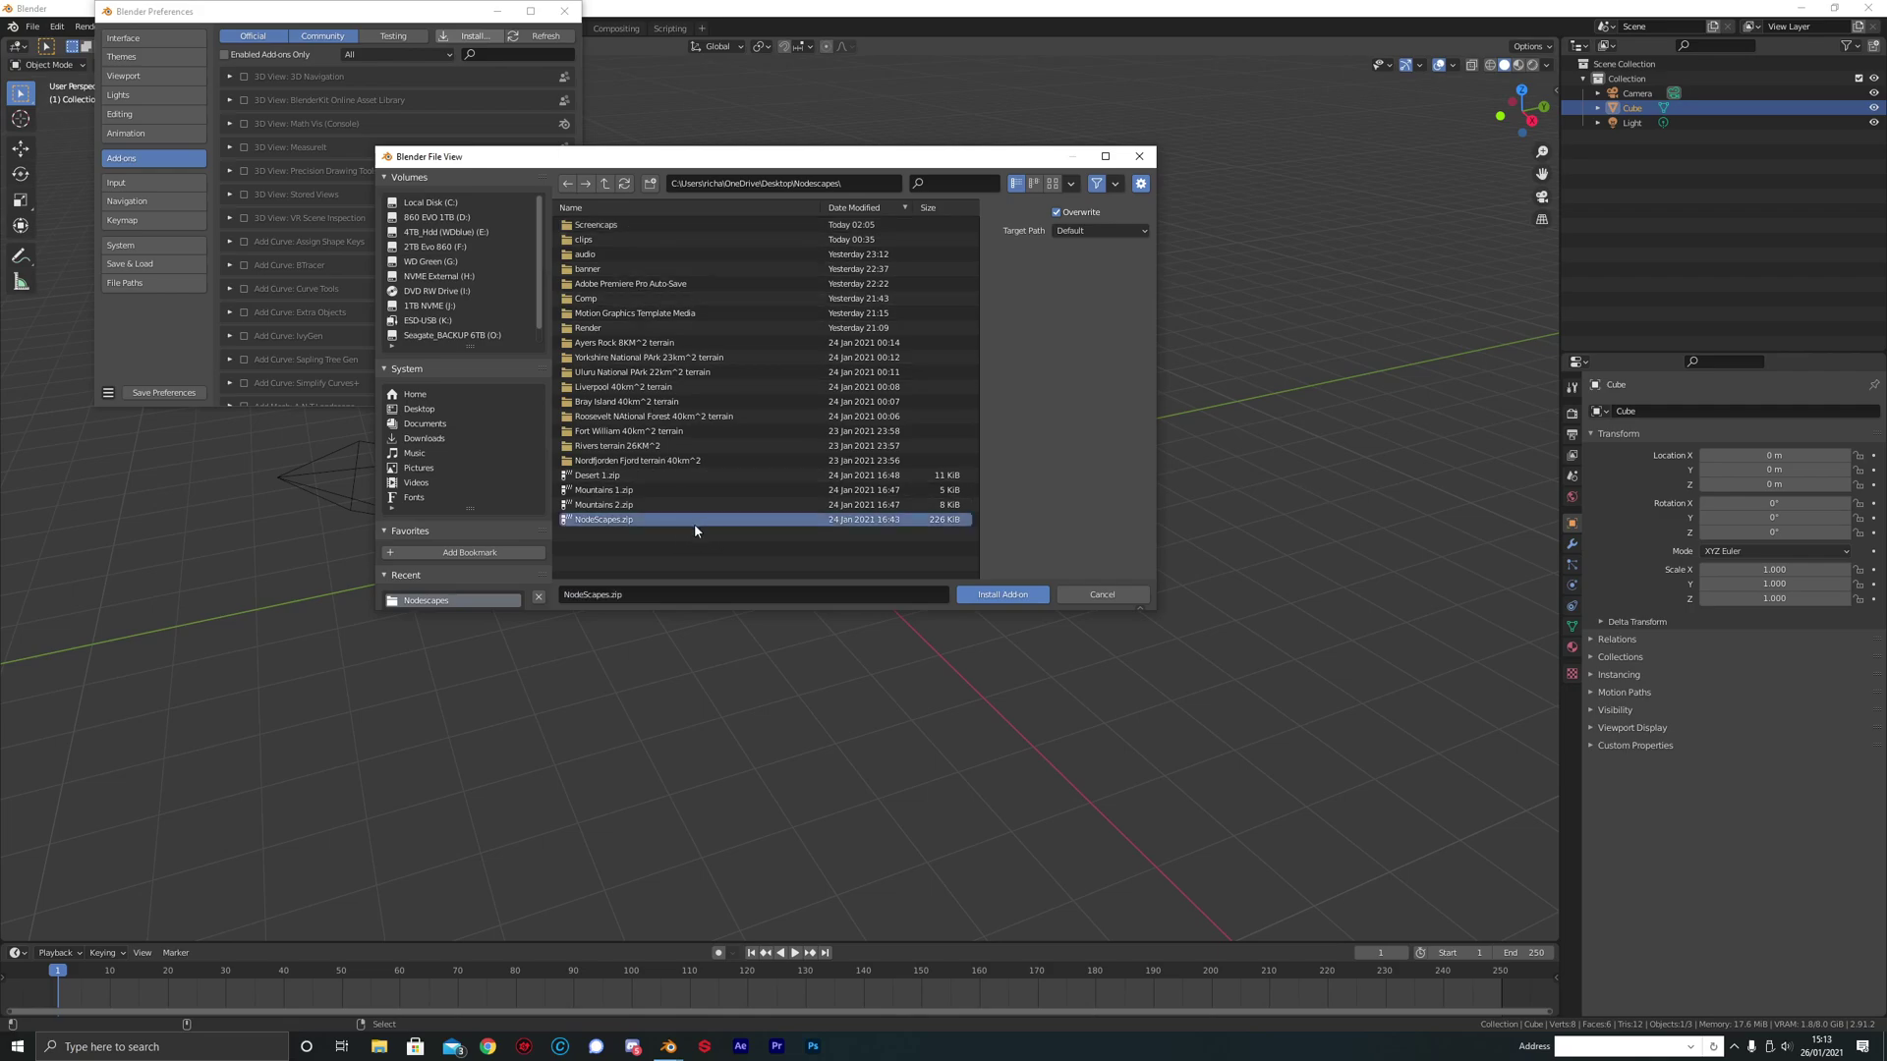
left_click(1000, 595)
Step: Search the installed add-ons for "node" and examine the NodeScapes entry's details and keymaps
left_click_drag(396, 19, 706, 162)
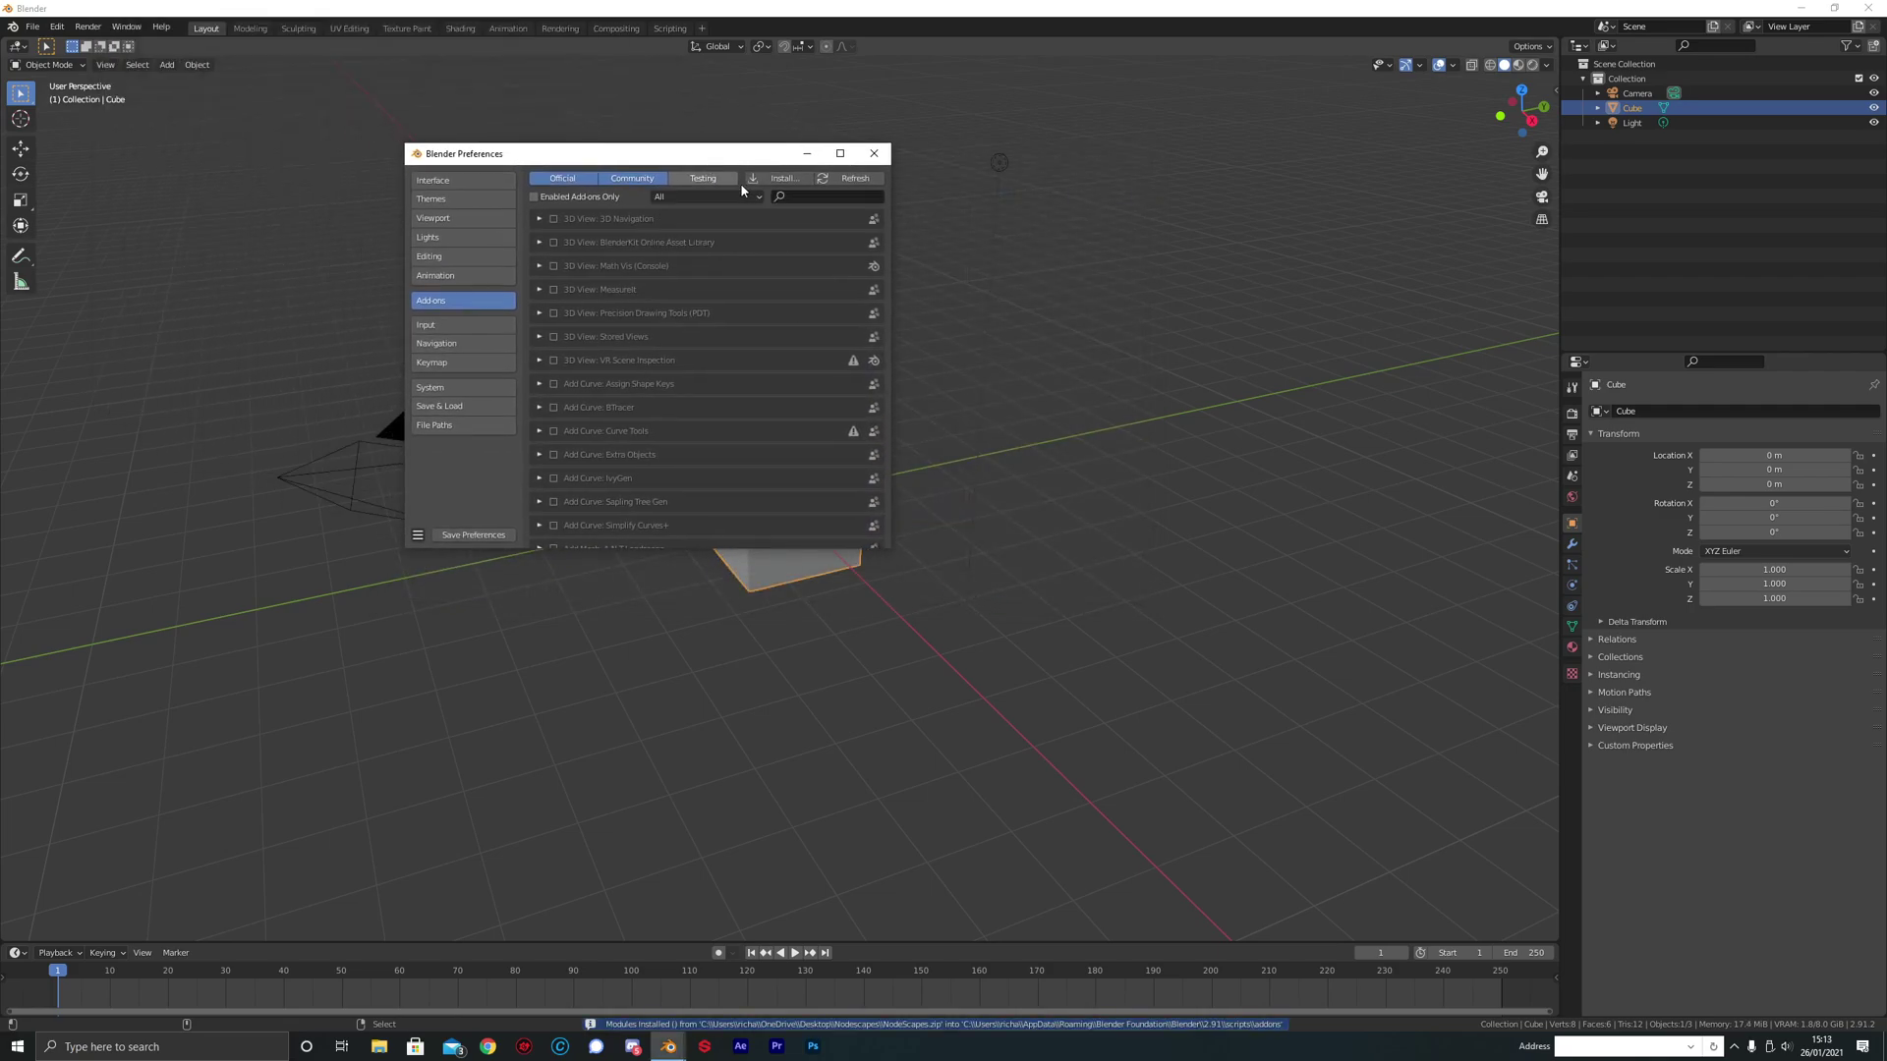
left_click(801, 193)
type("node")
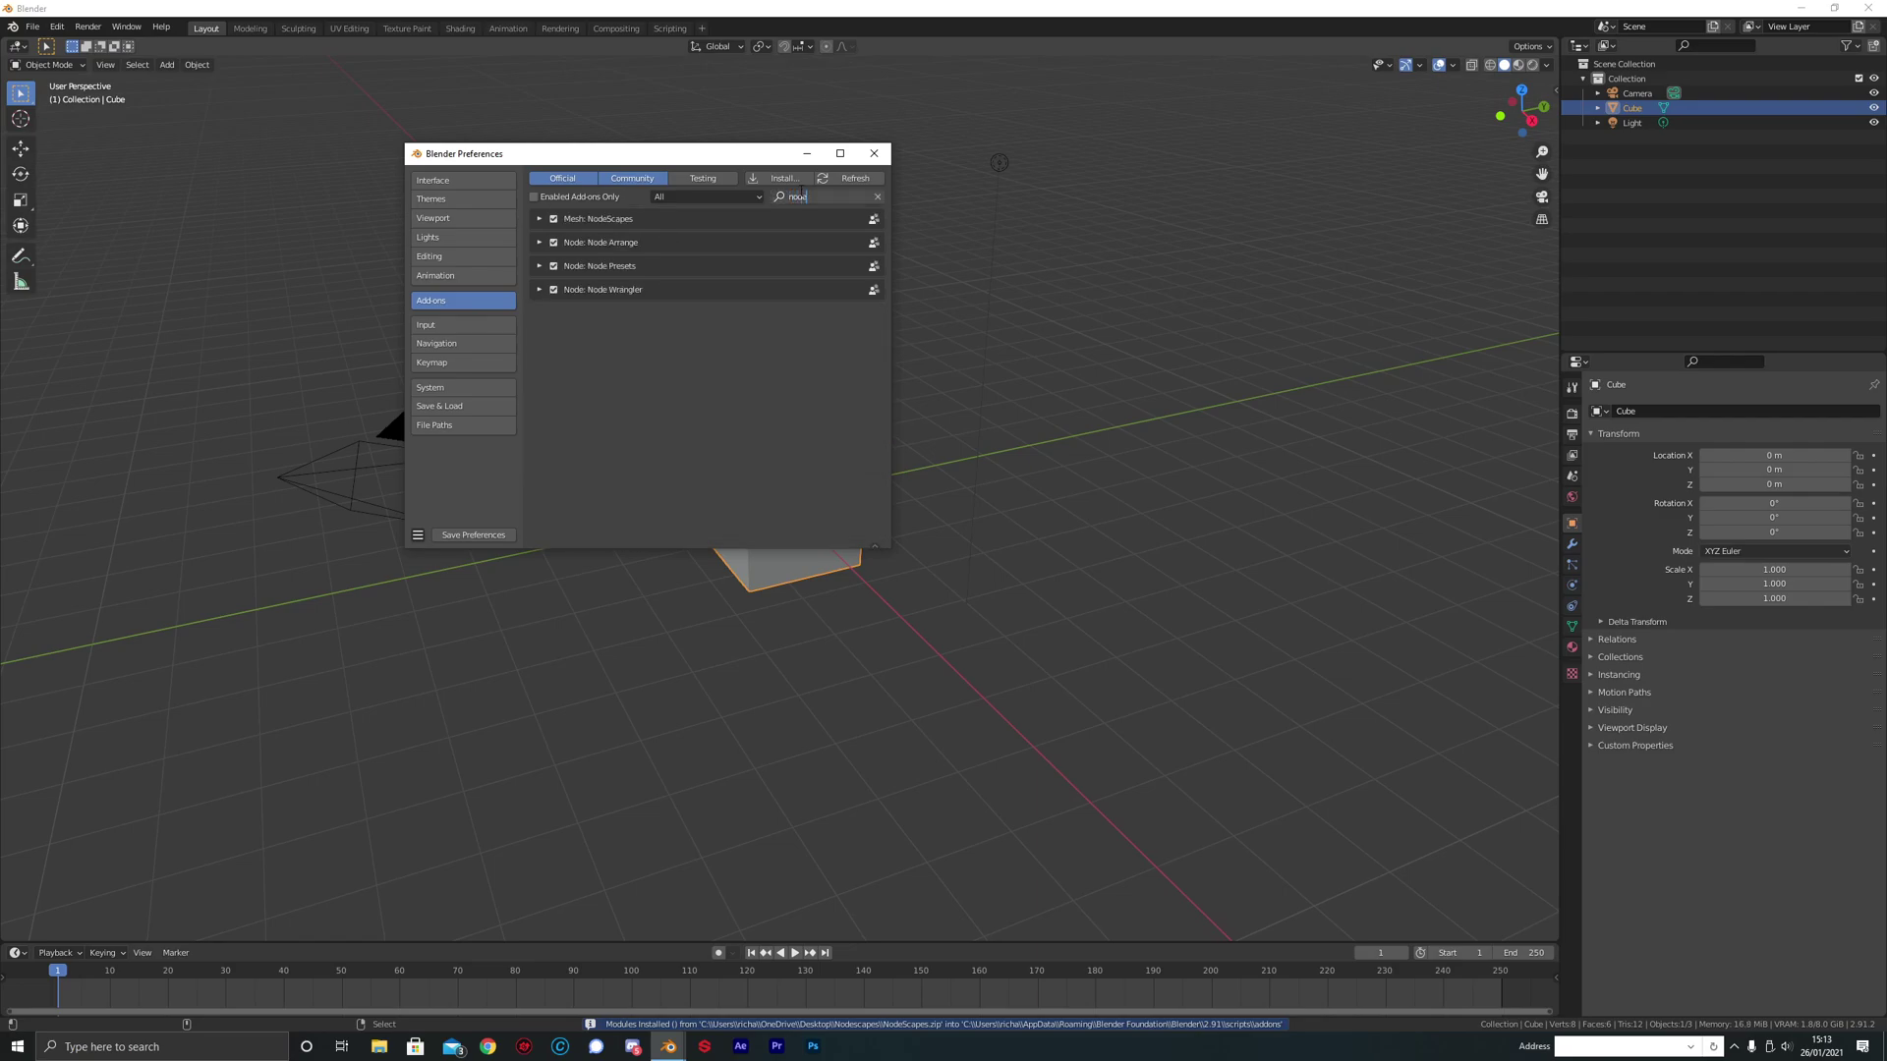
key("Return")
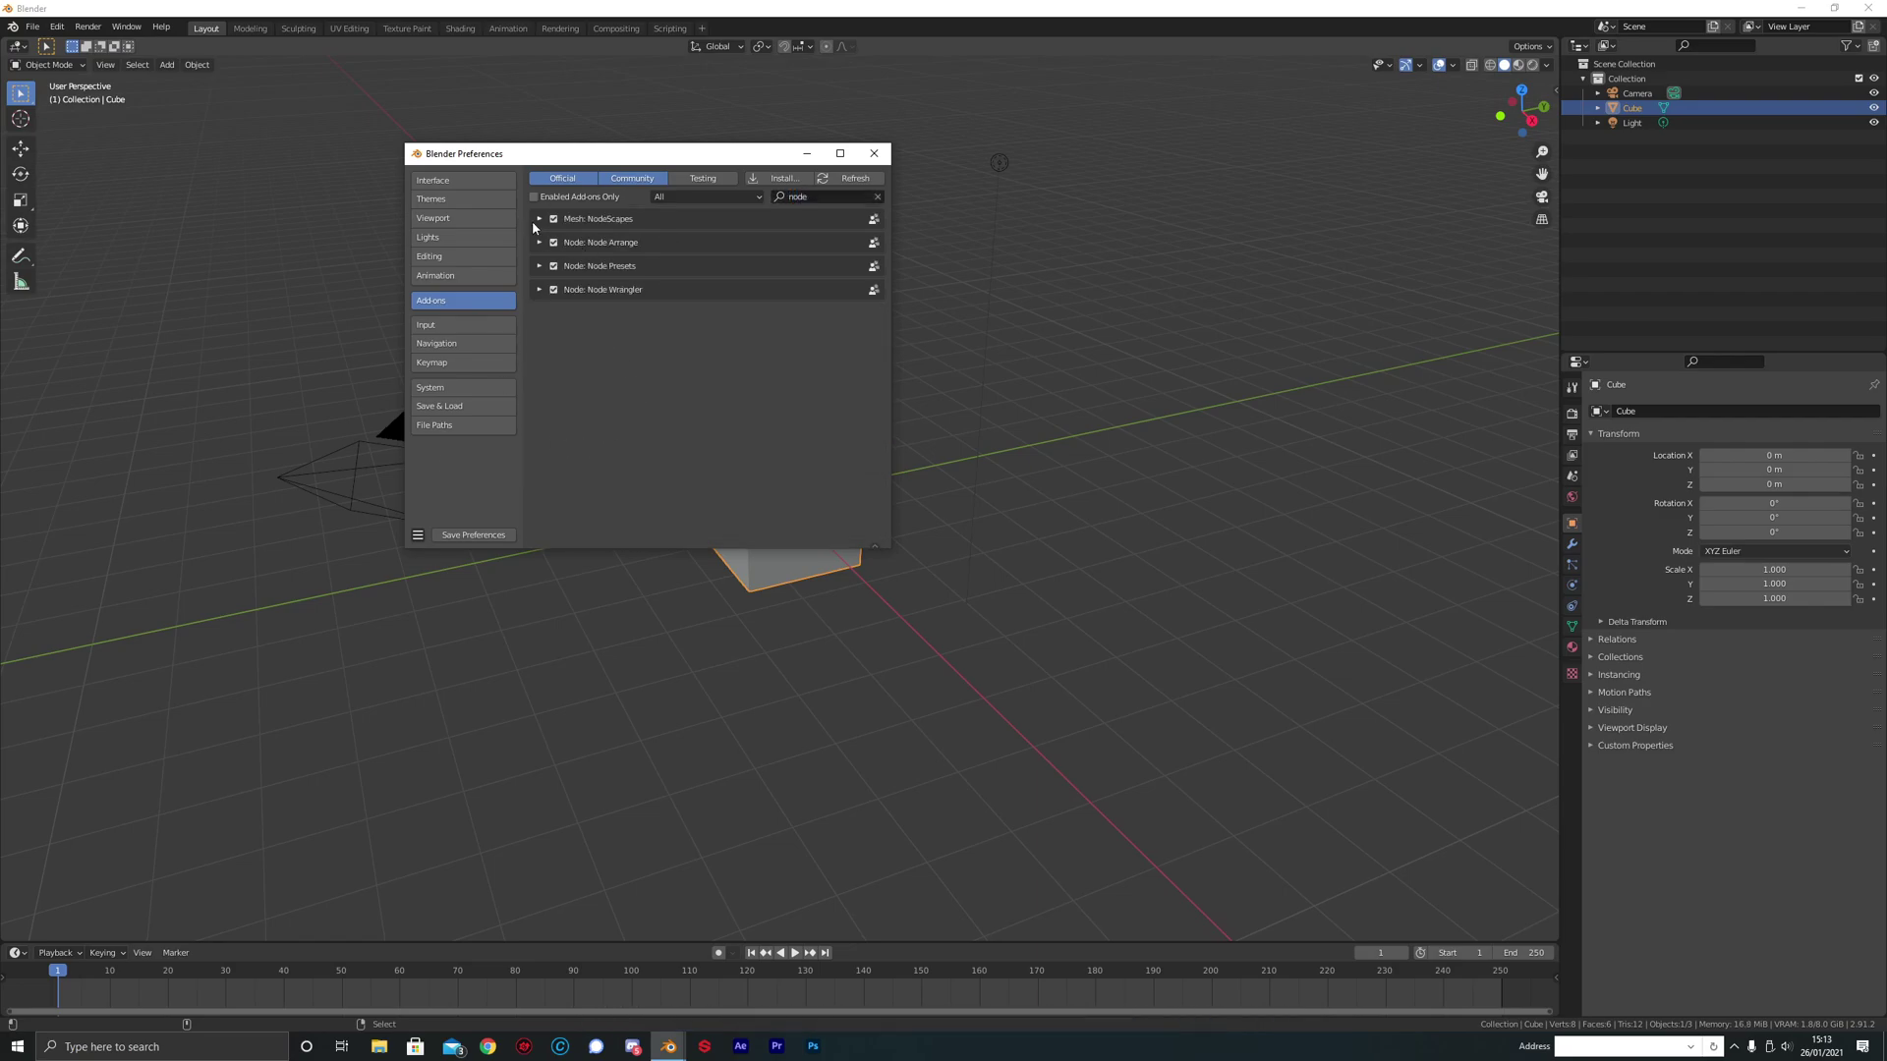
left_click(541, 219)
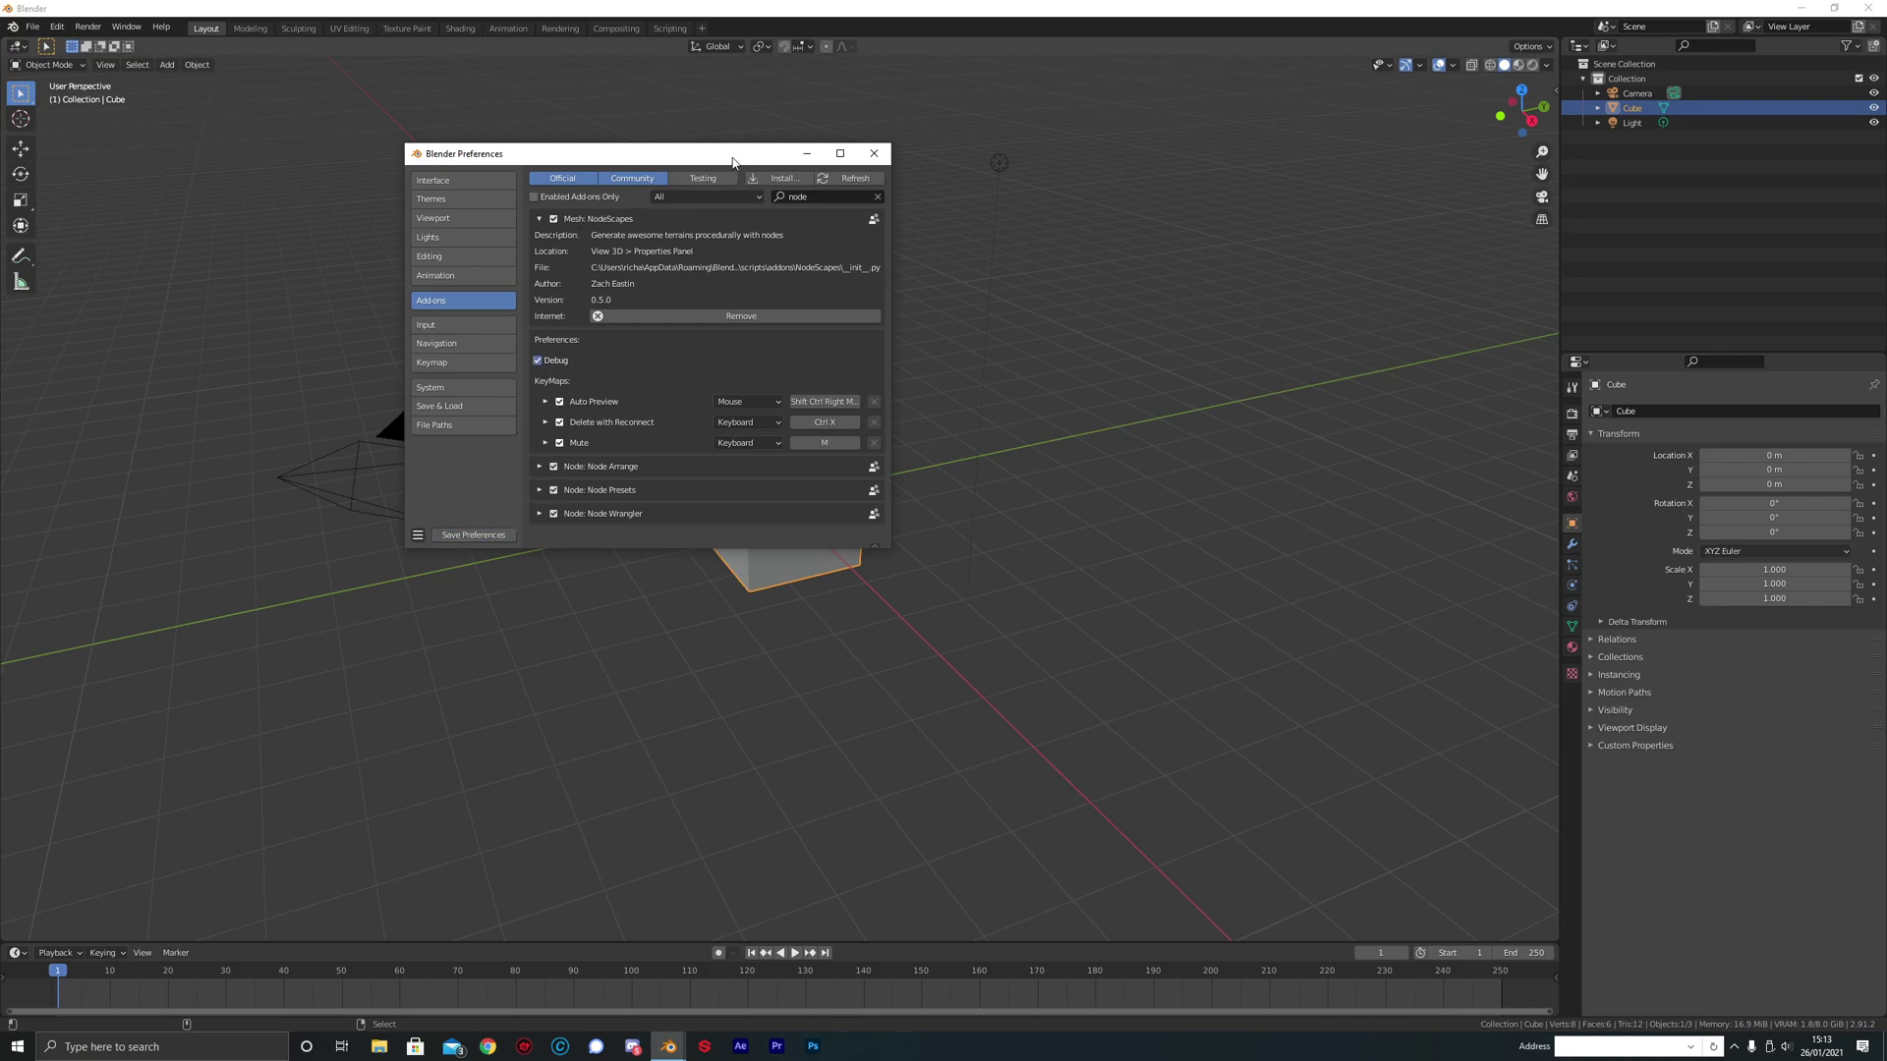
left_click_drag(737, 155, 1150, 225)
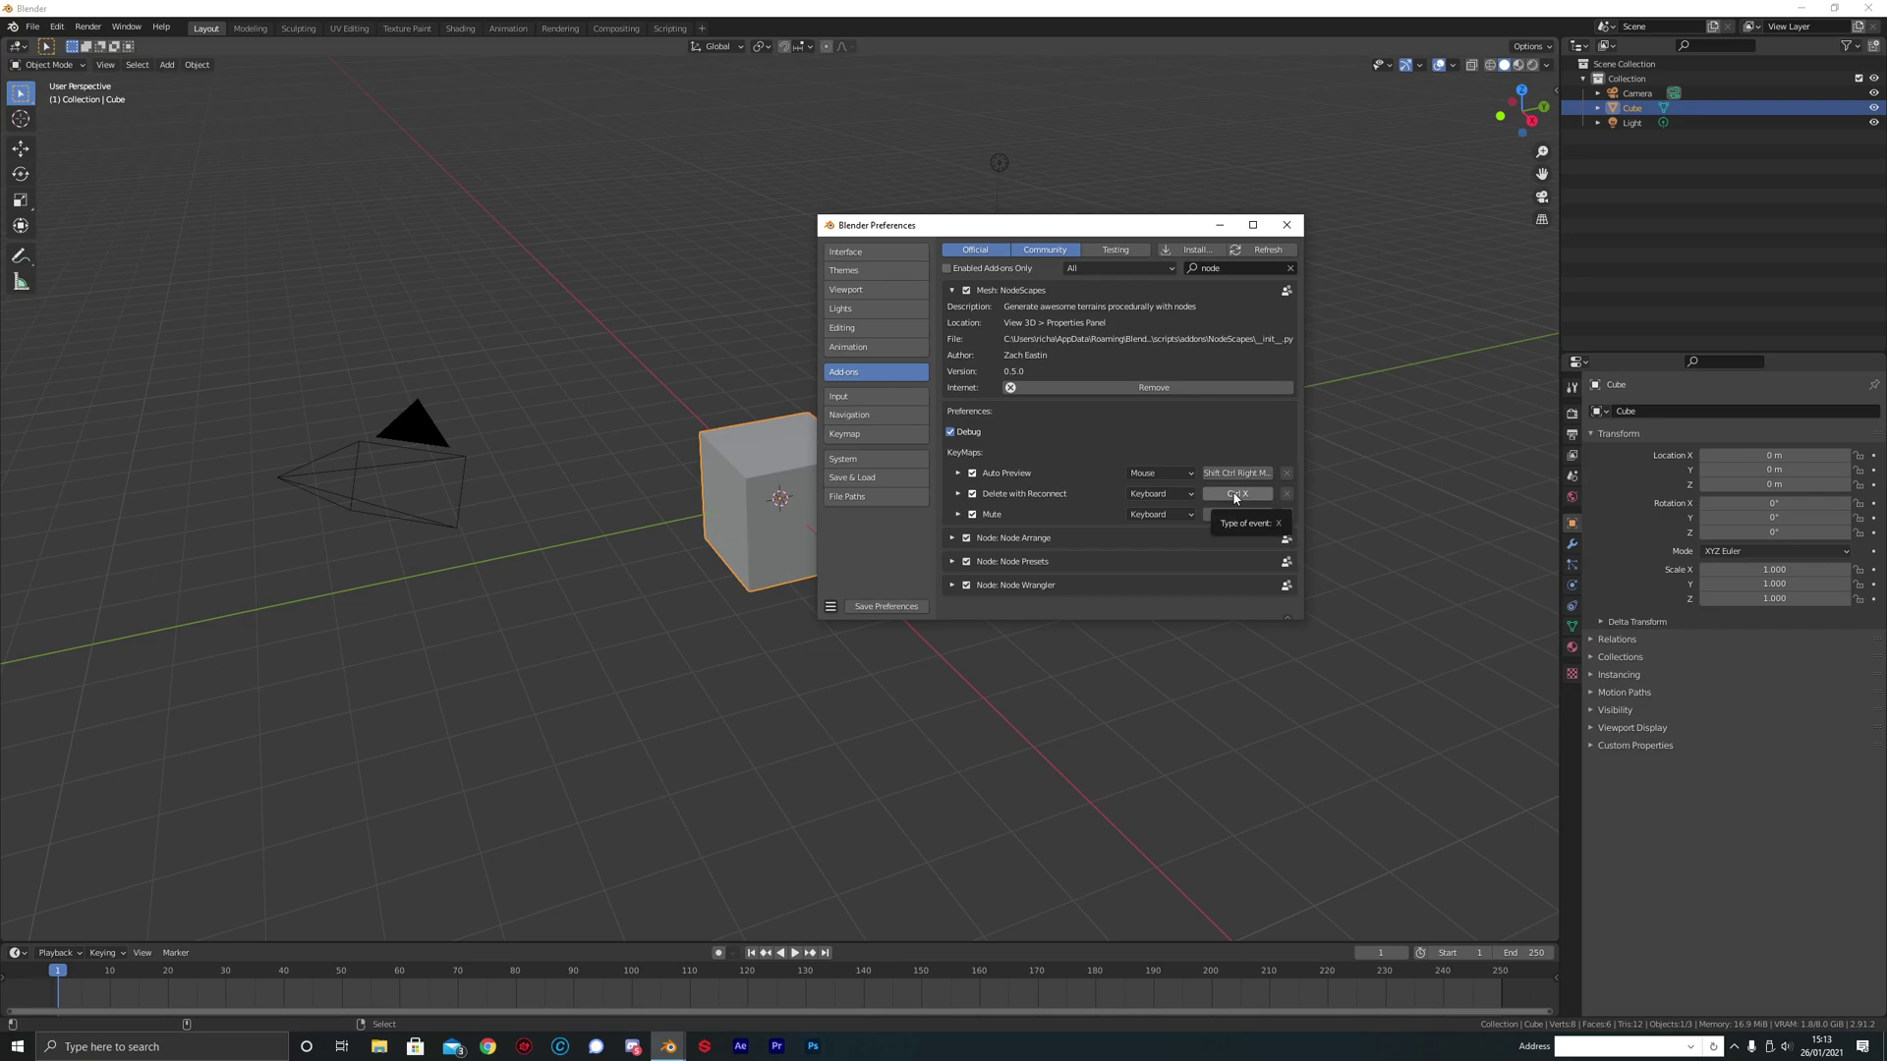
left_click(1220, 226)
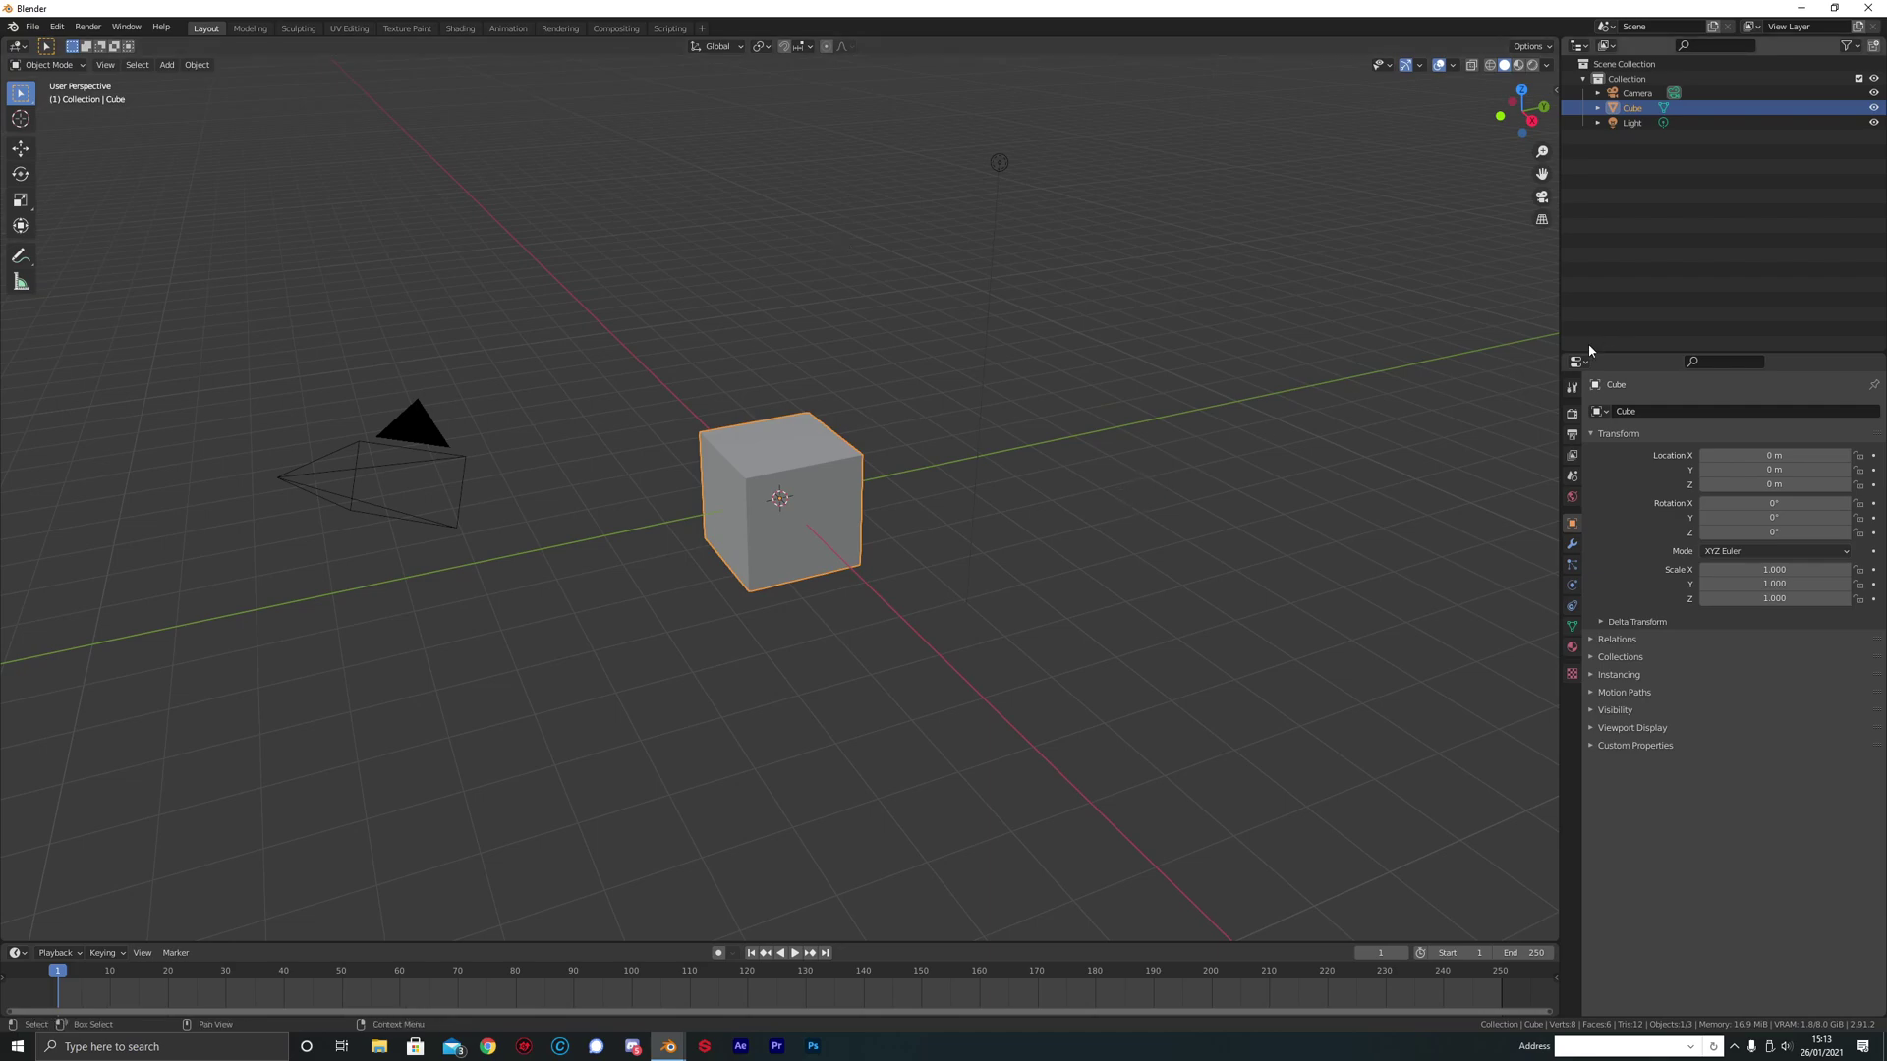
Step: Widen the area beside the 3D viewport and switch the Properties editor to the NodeScapes node editor
left_click_drag(1561, 442, 1104, 394)
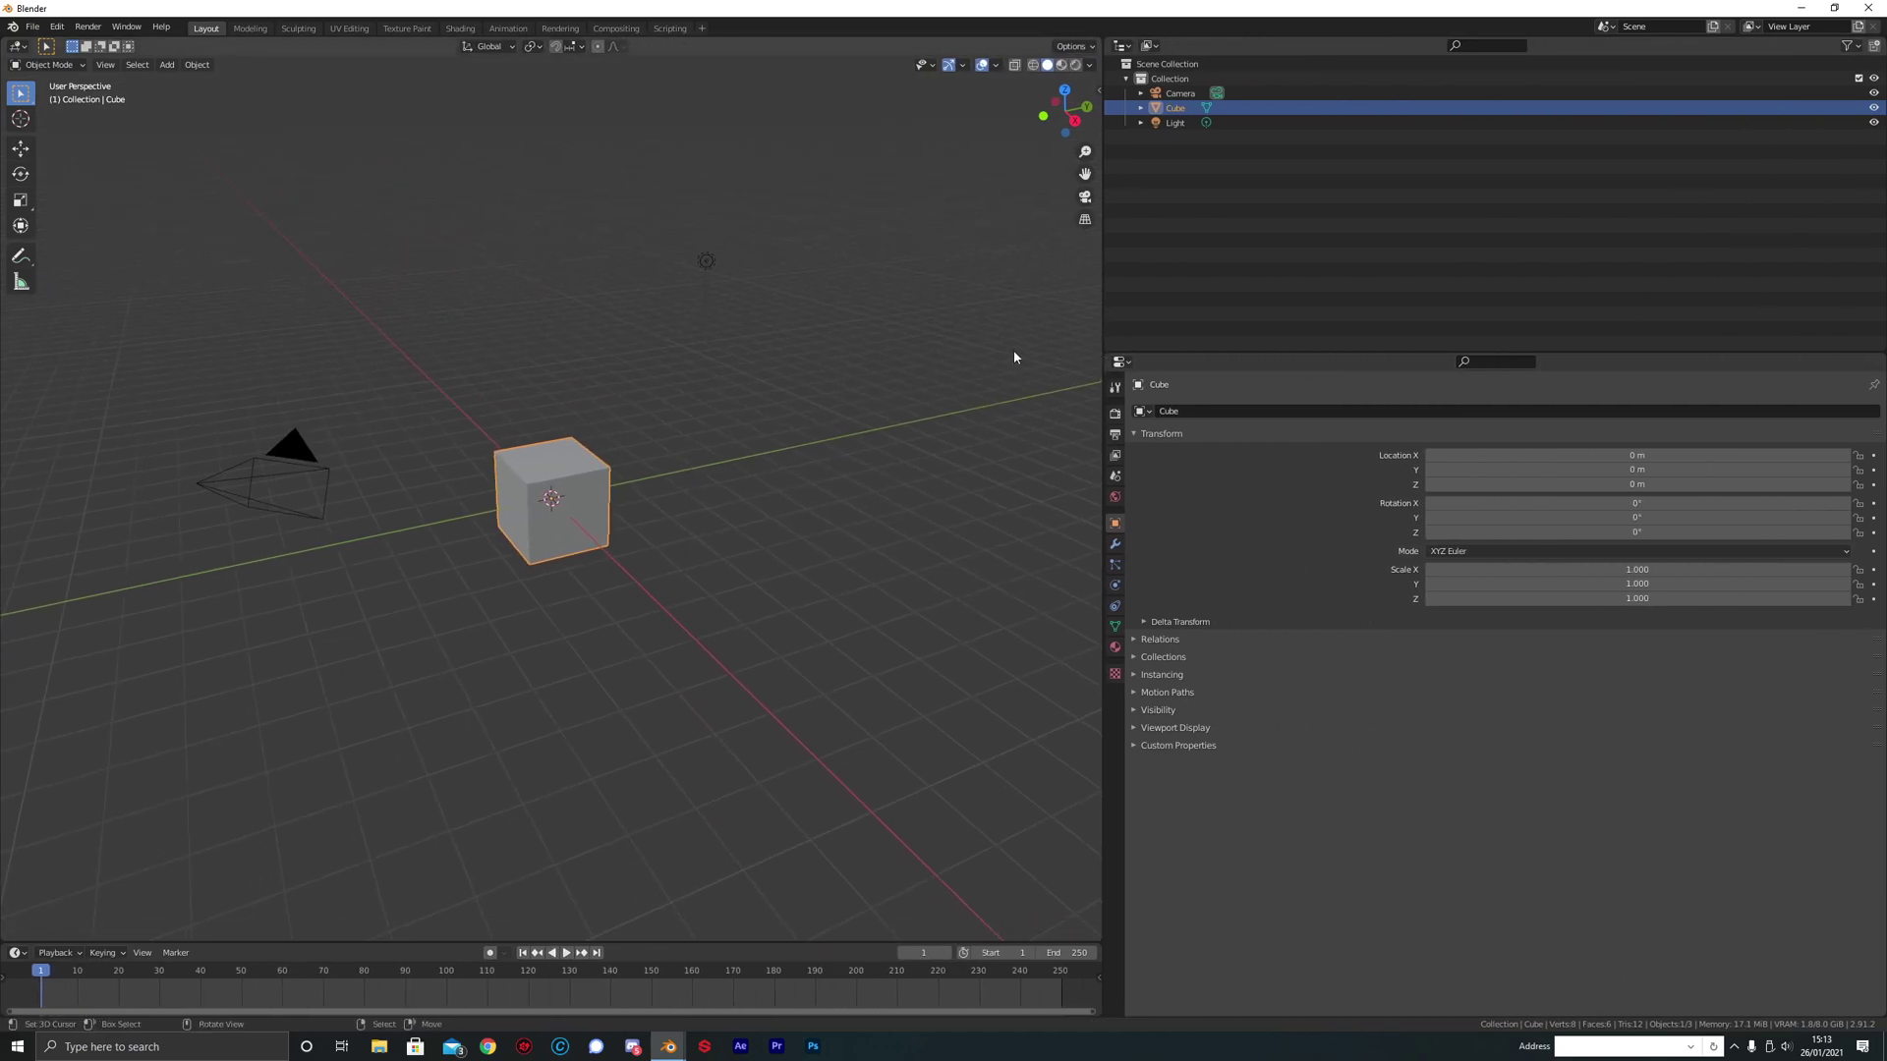
key("n")
key("n")
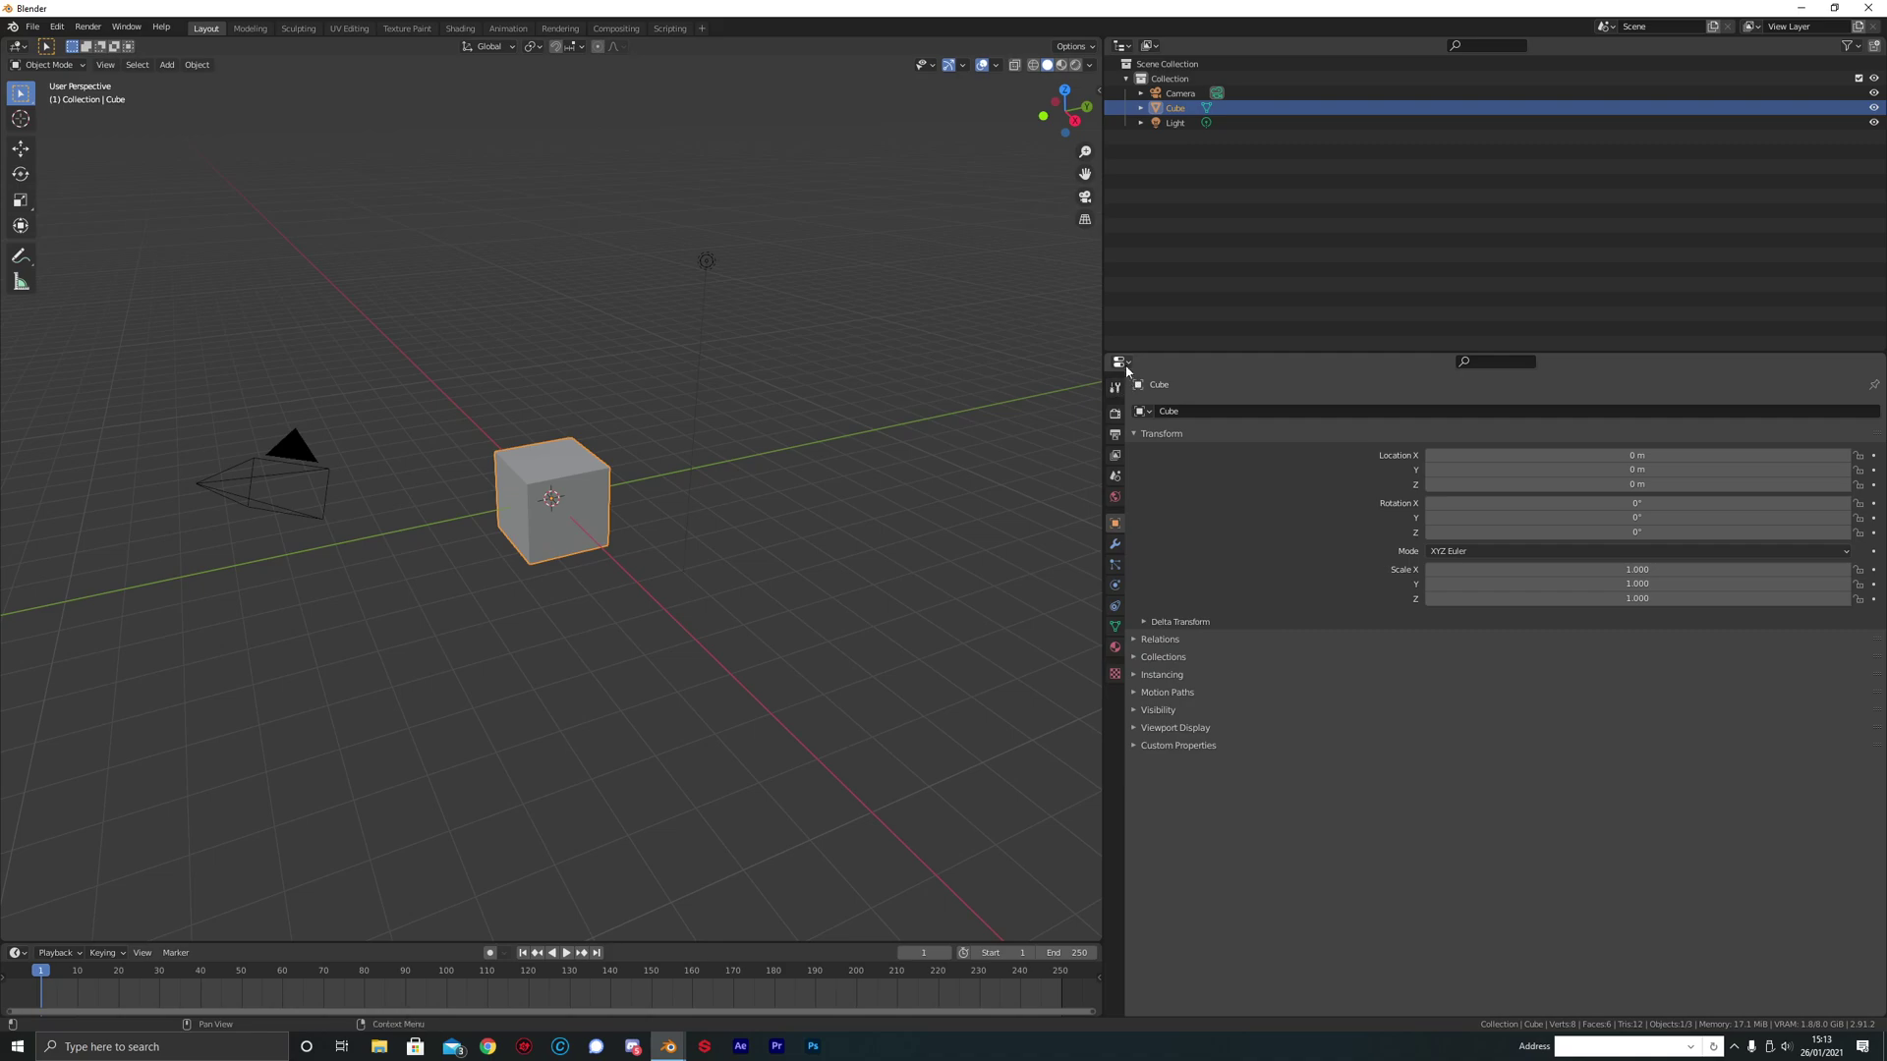
left_click(1121, 364)
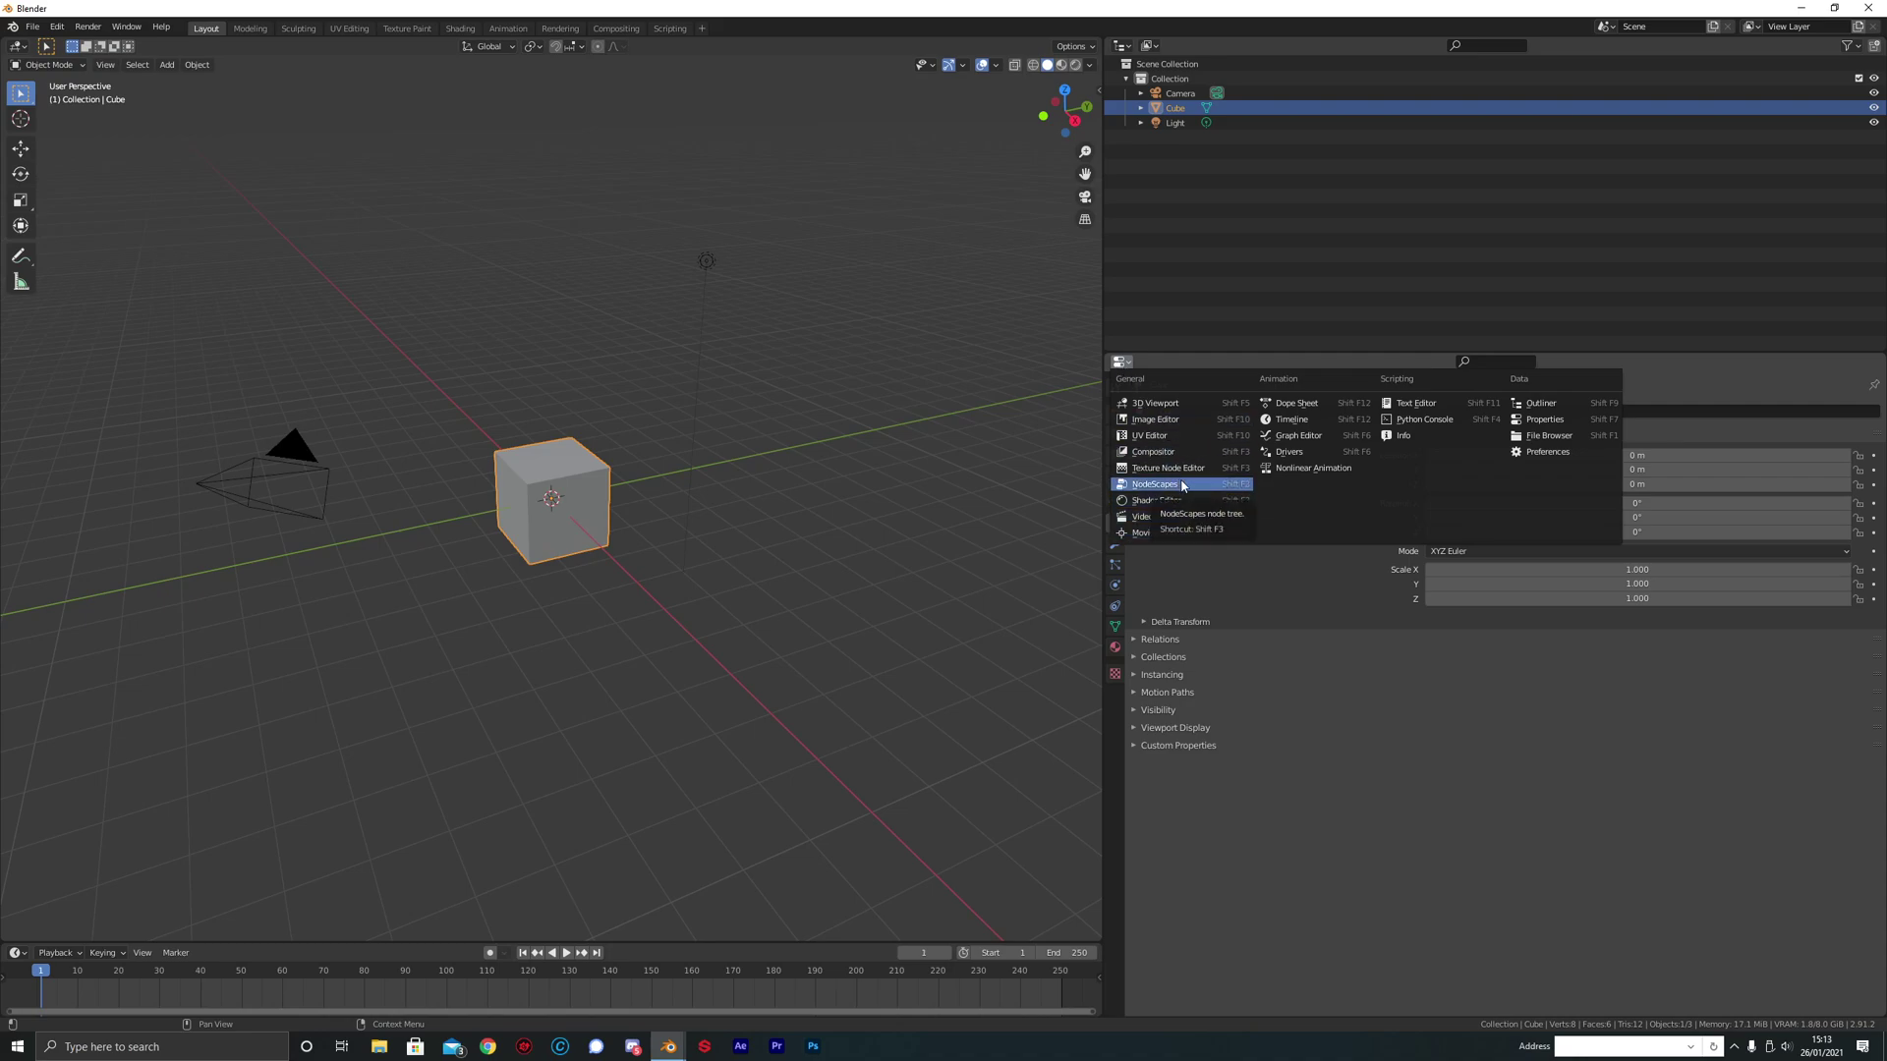
left_click(1189, 484)
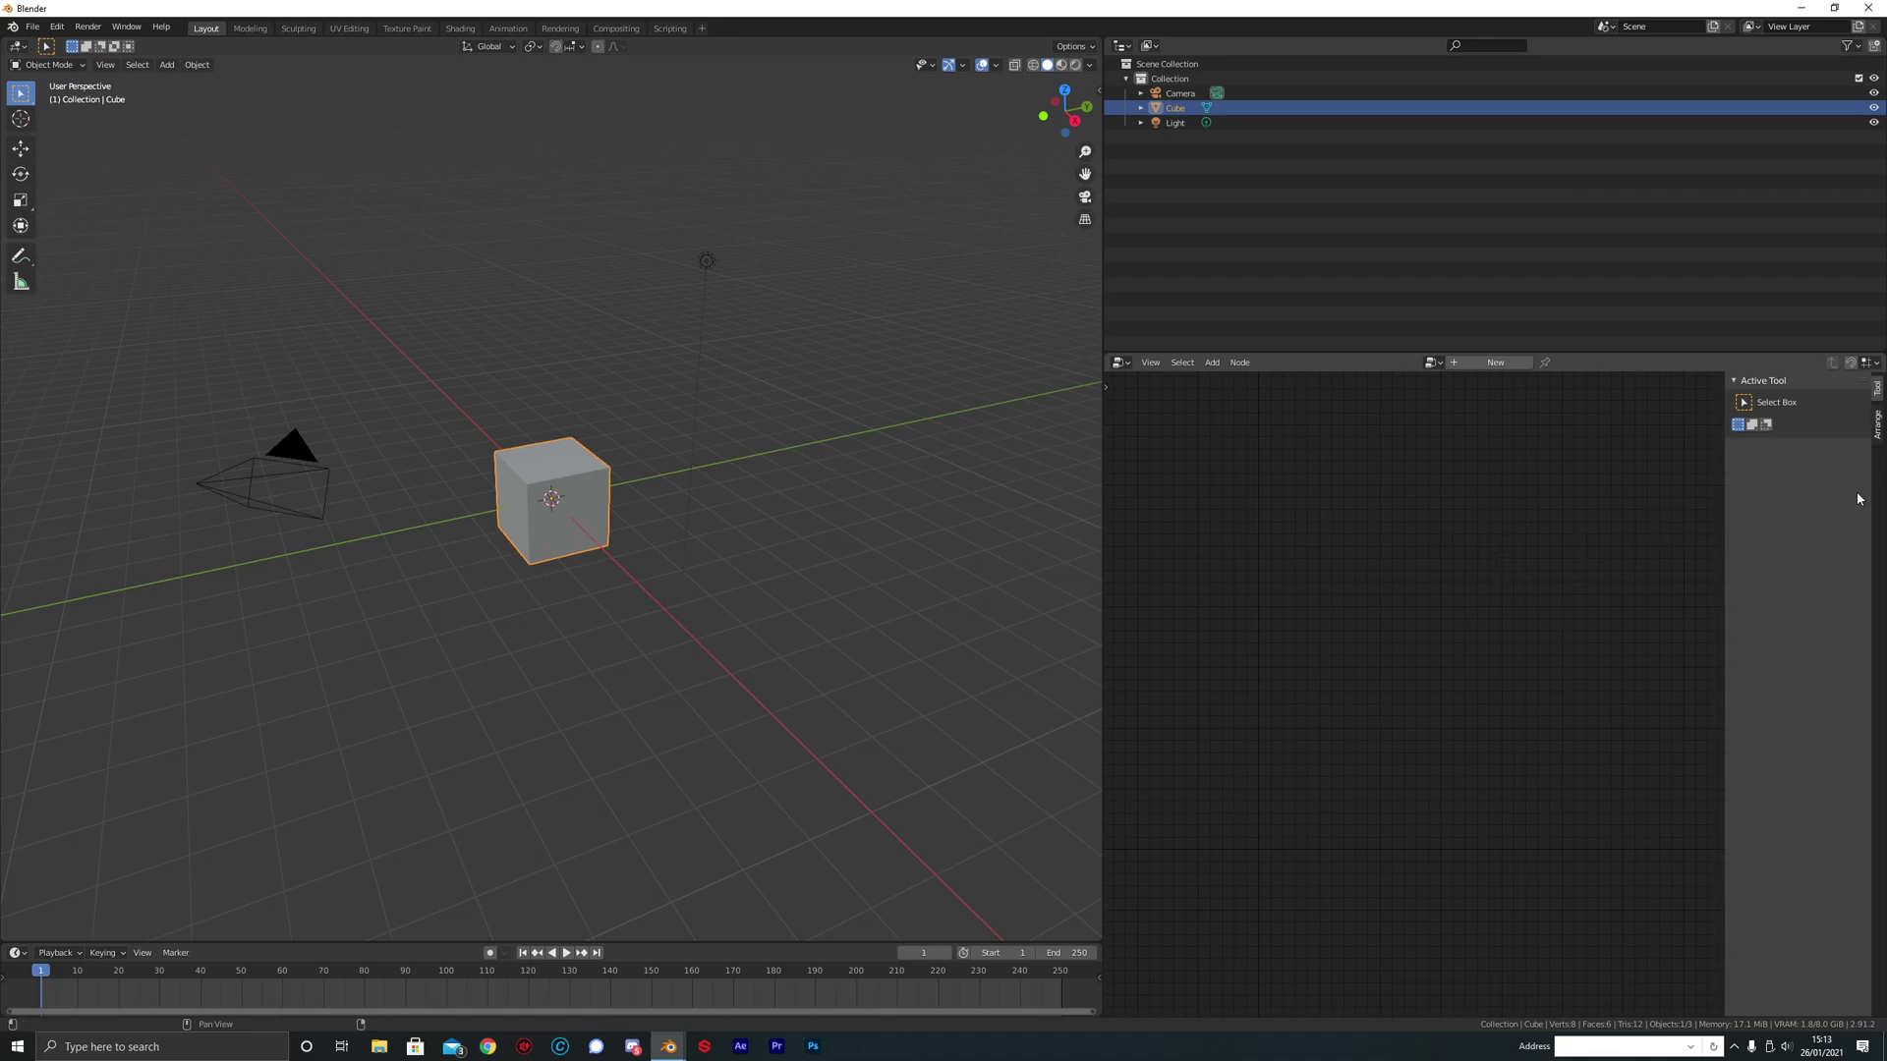
Step: Delete the default cube from the scene and create a new NodeScapes node tree
key("x")
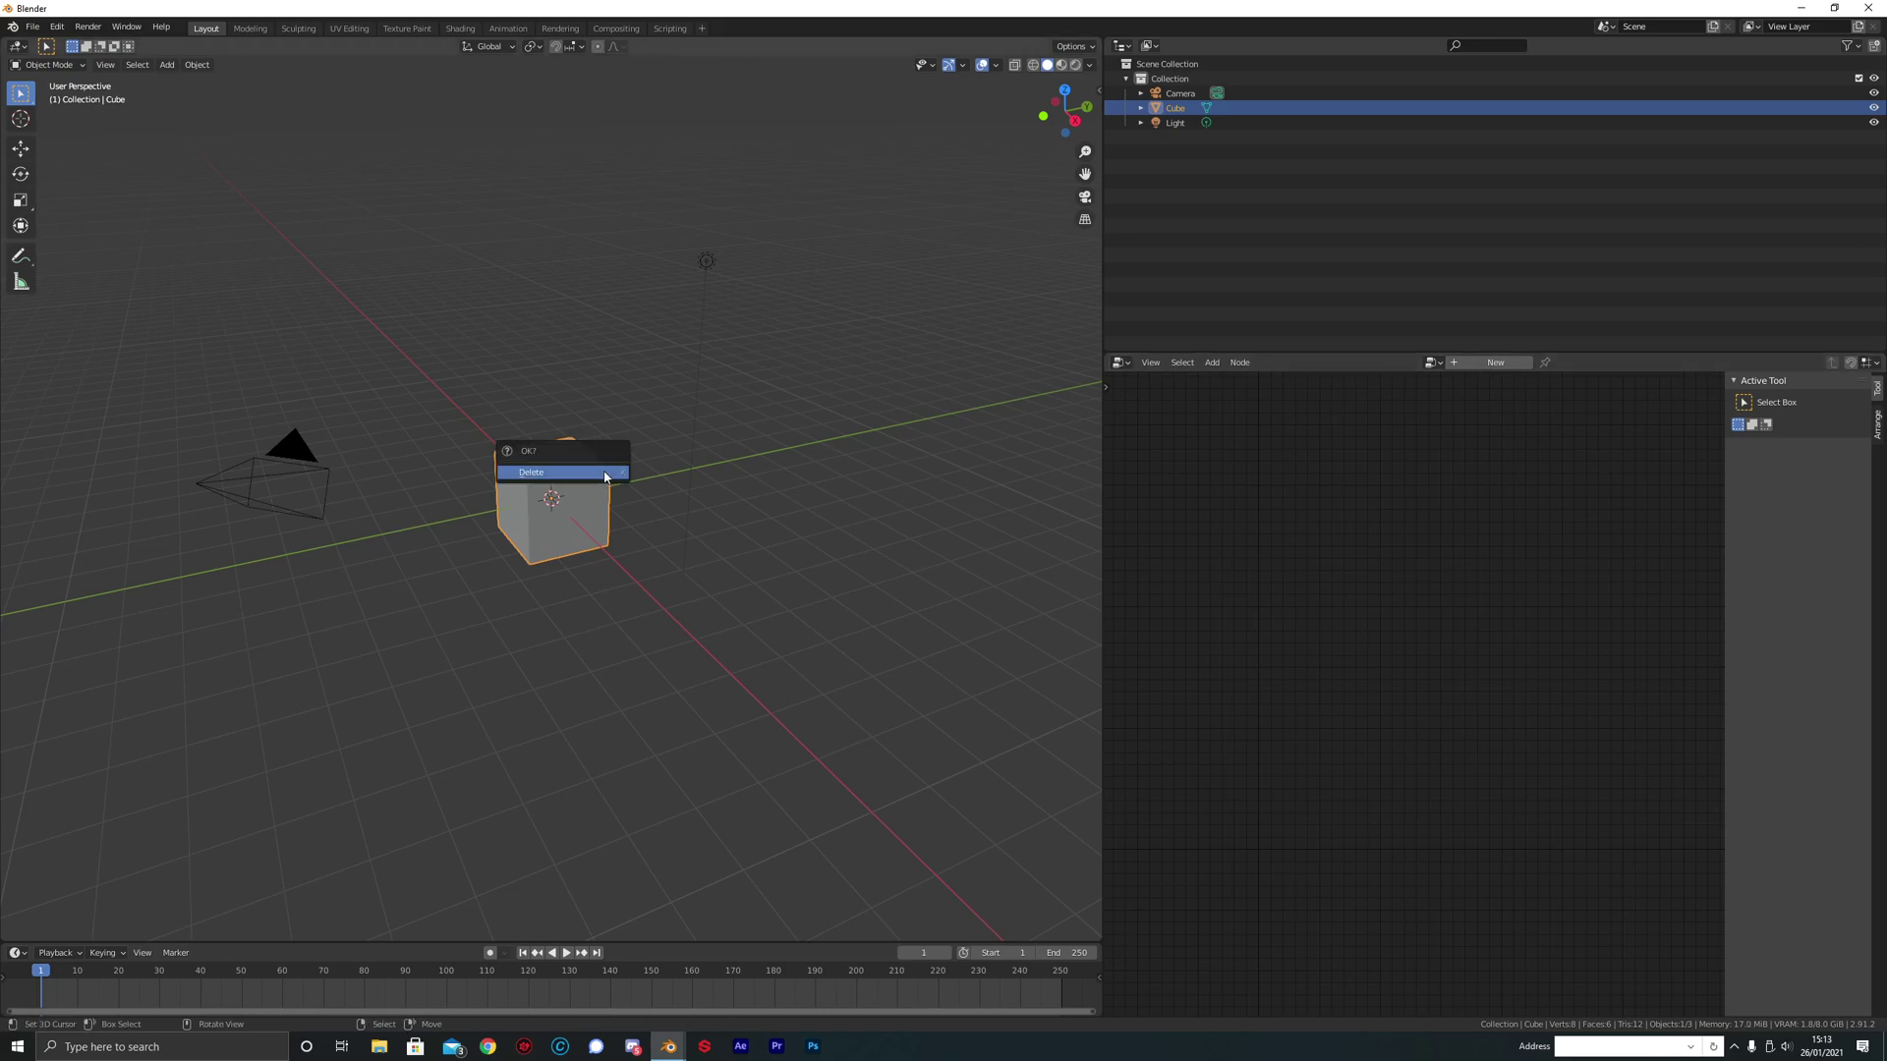
left_click(565, 470)
left_click(1515, 364)
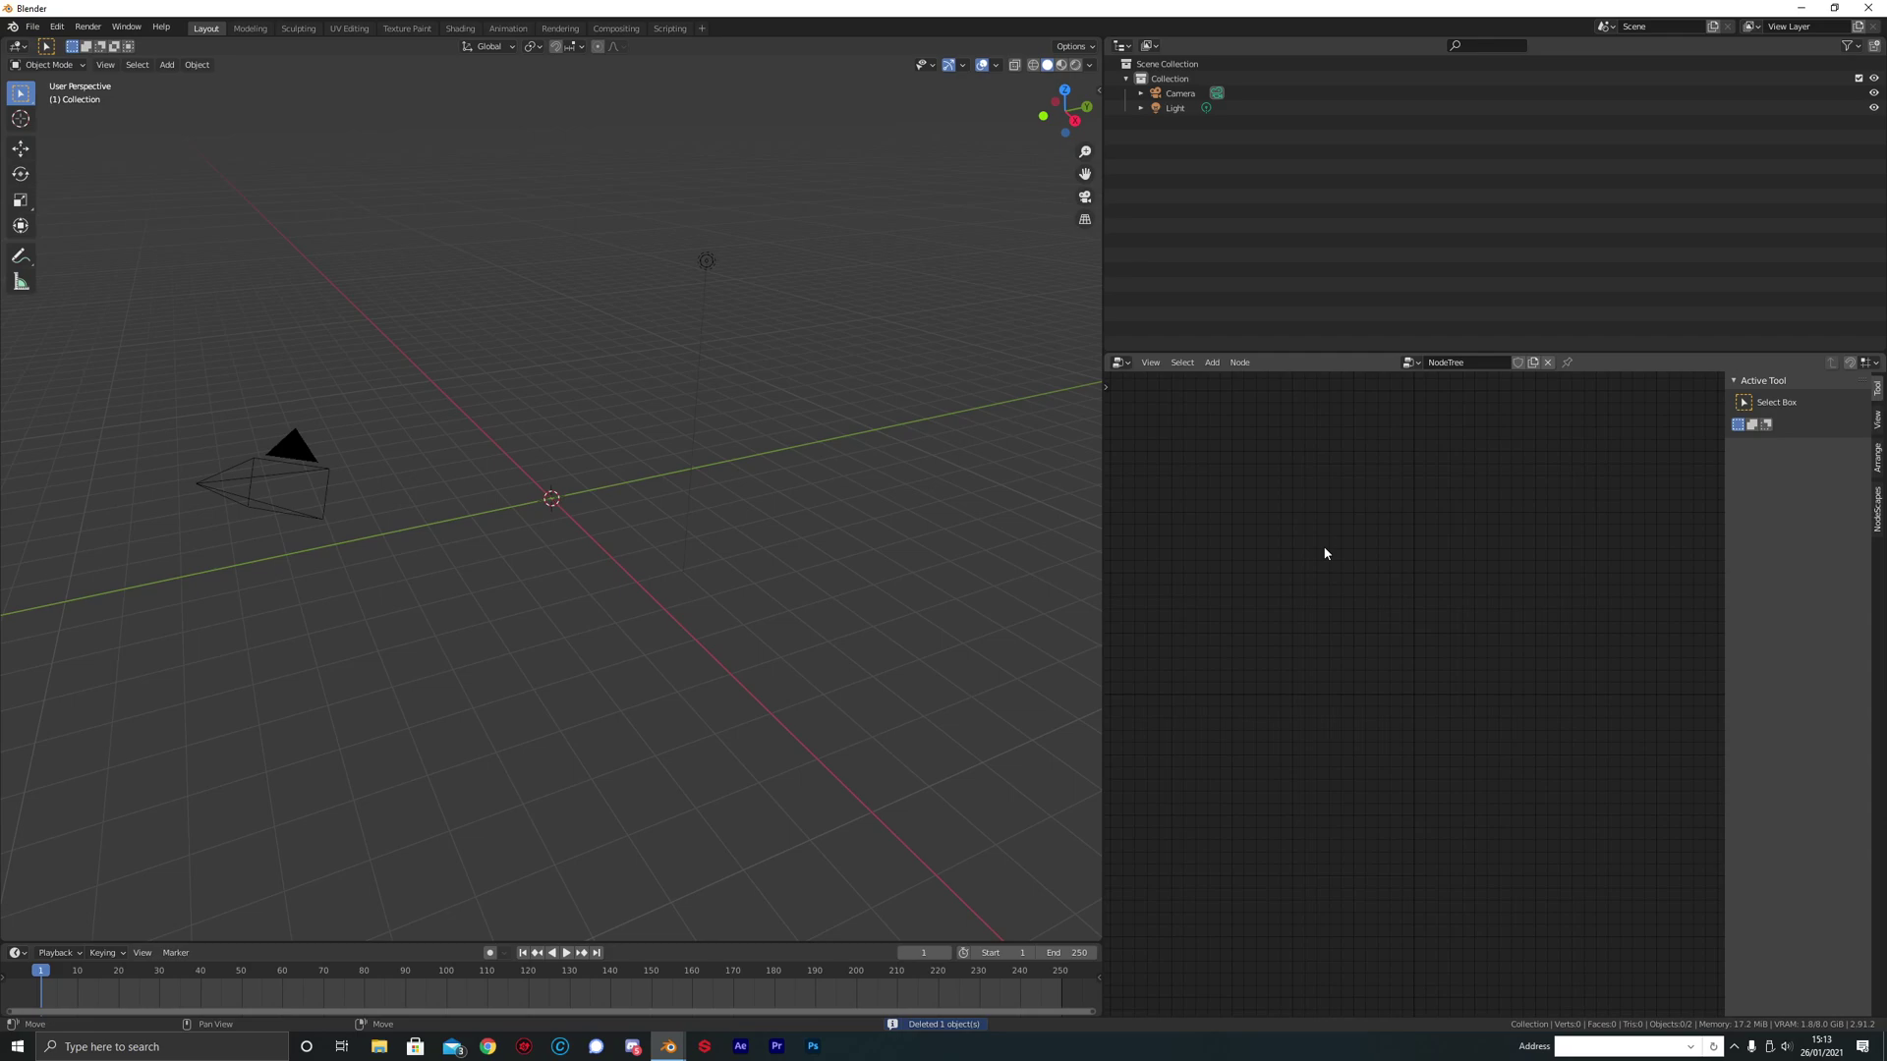
Step: Show the NodeScapes settings for the node tree and refresh its list of terrain presets
left_click(1878, 503)
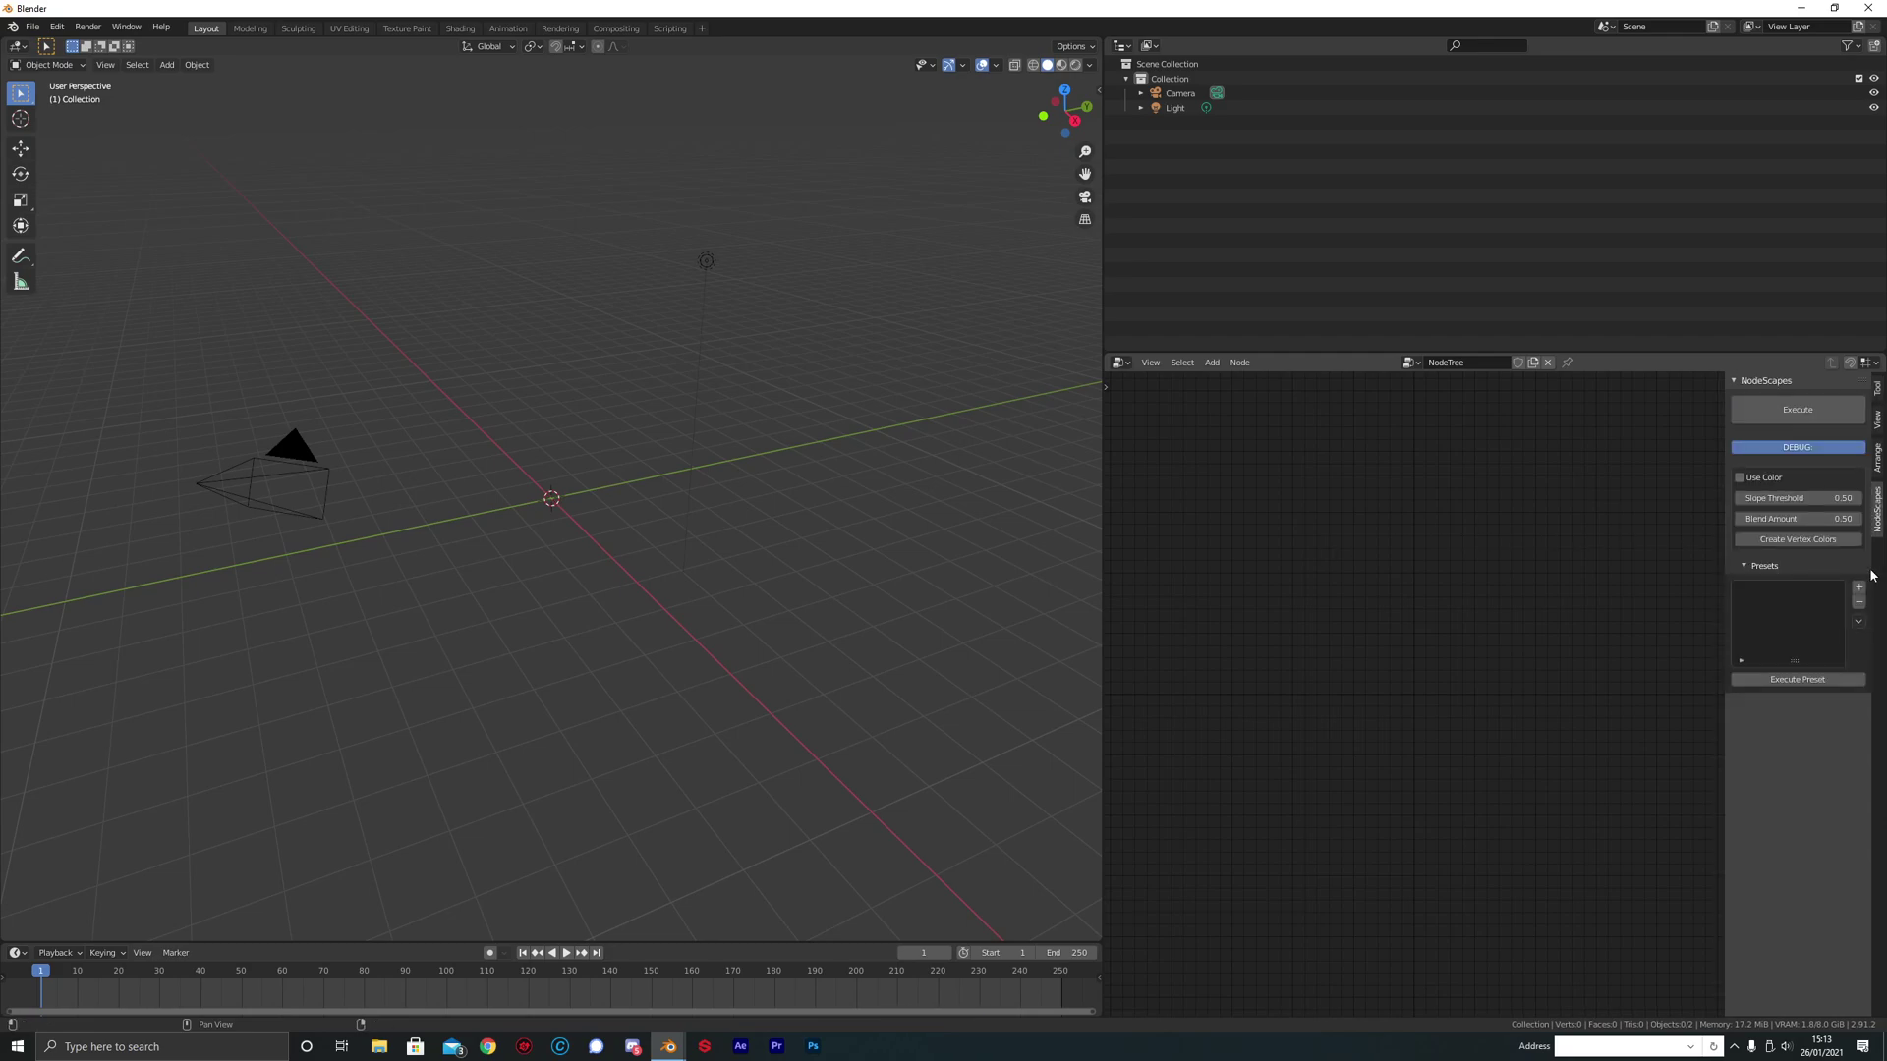
left_click(1859, 622)
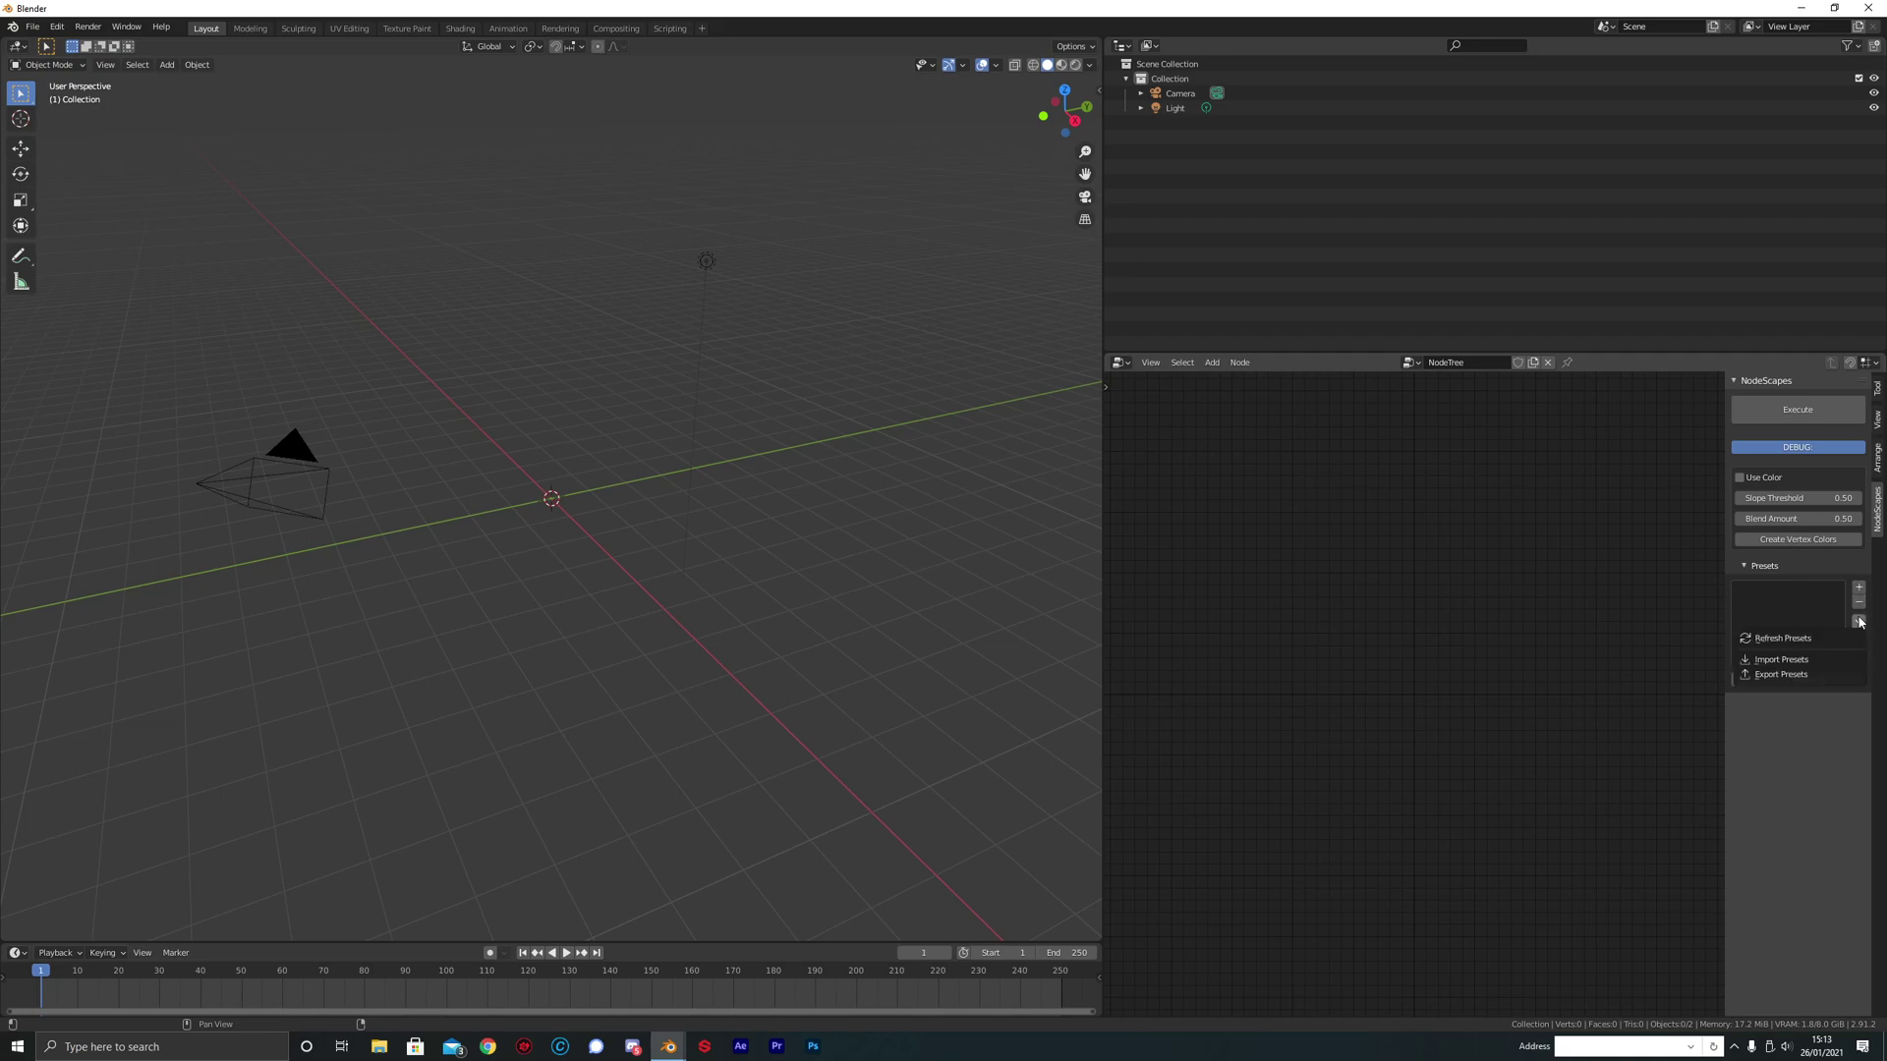
left_click(1800, 637)
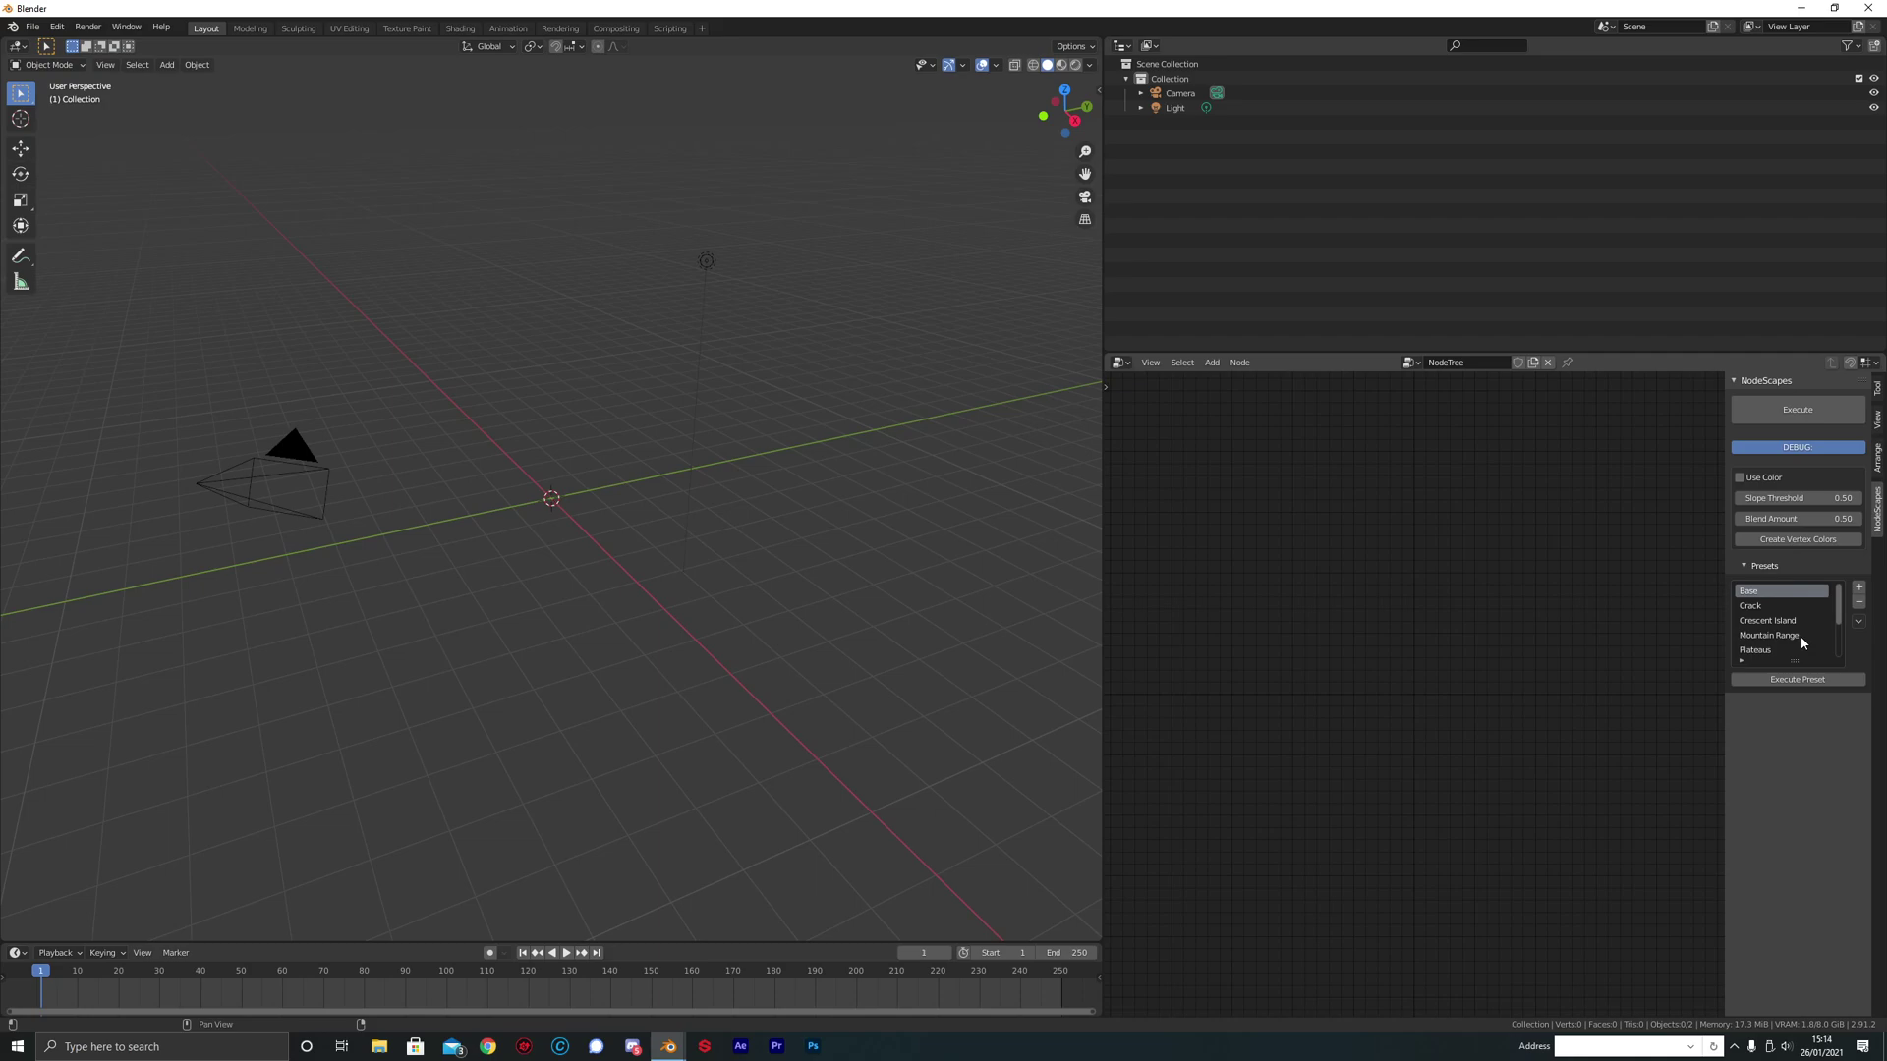
Step: Execute the Crack preset to generate a terrain and inspect the resulting mesh and its nodes
left_click(1769, 606)
left_click(1788, 680)
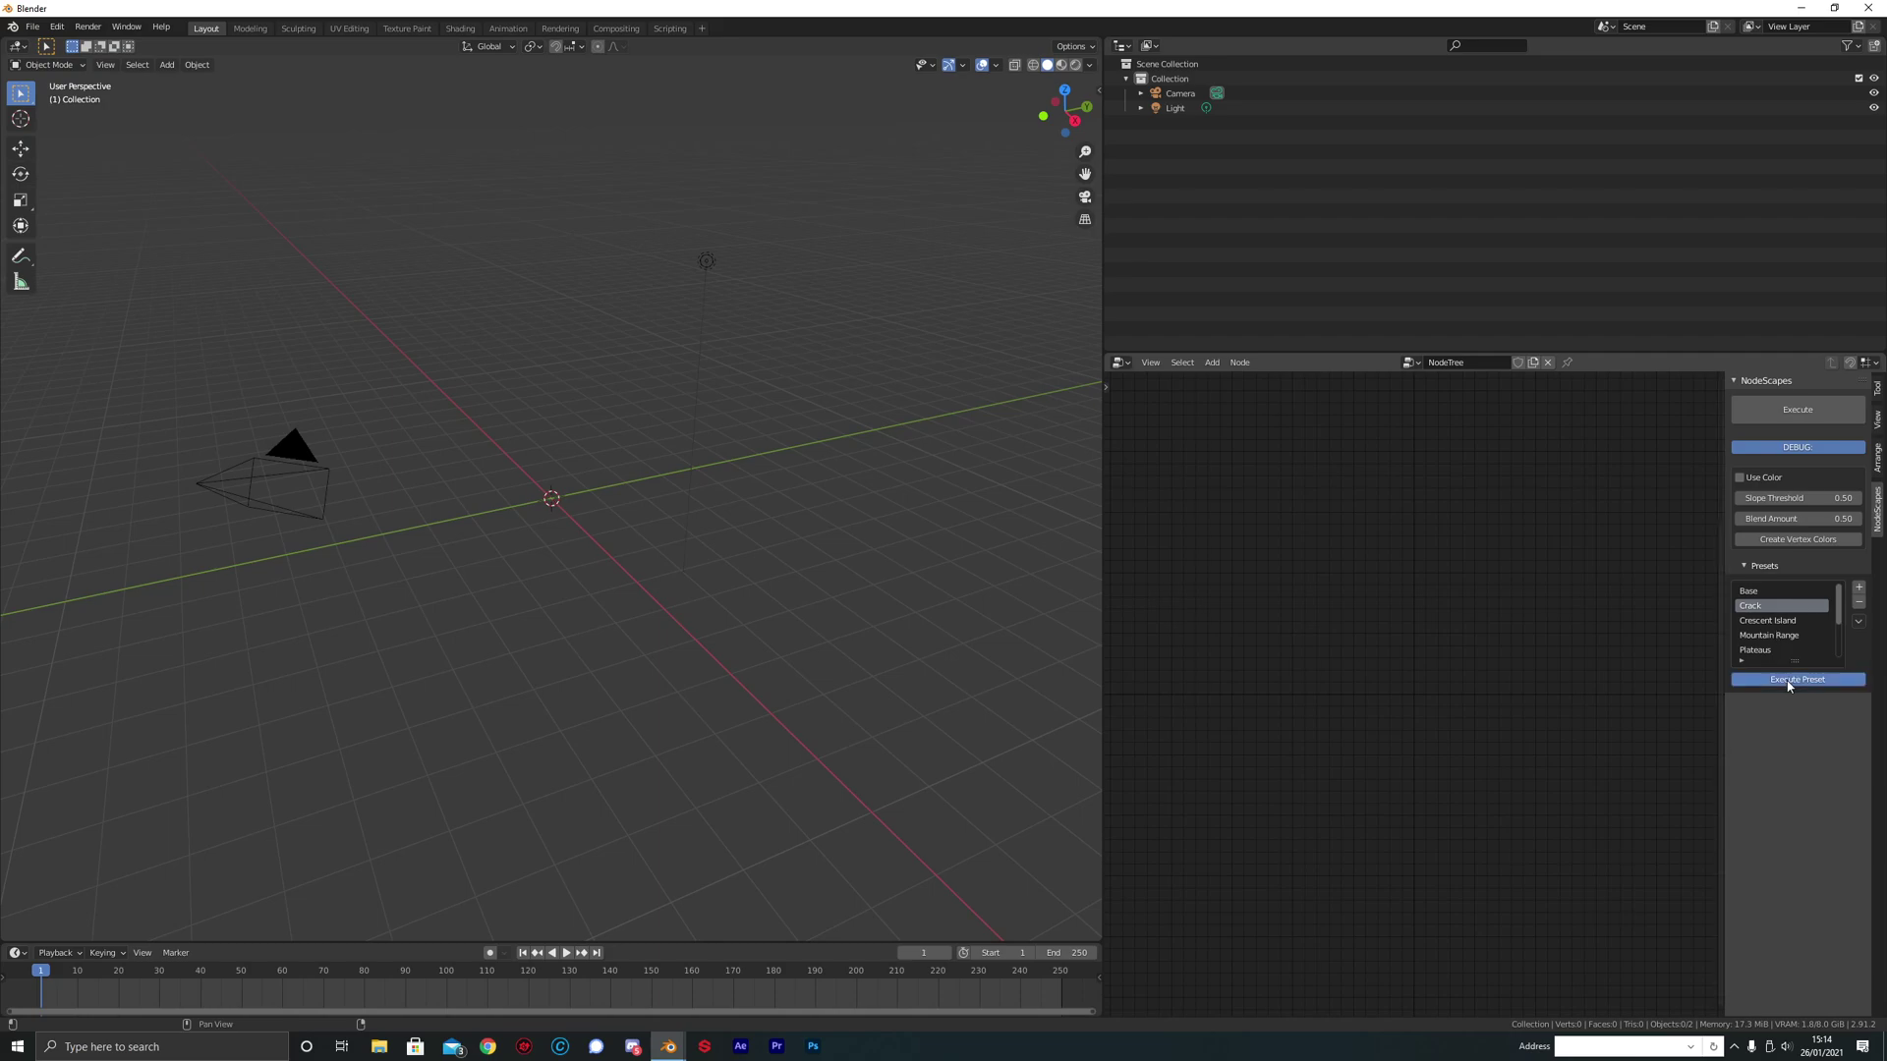
scroll(750, 514, "up", 5)
middle_click_drag(548, 530, 687, 535)
scroll(1254, 623, "down", 3)
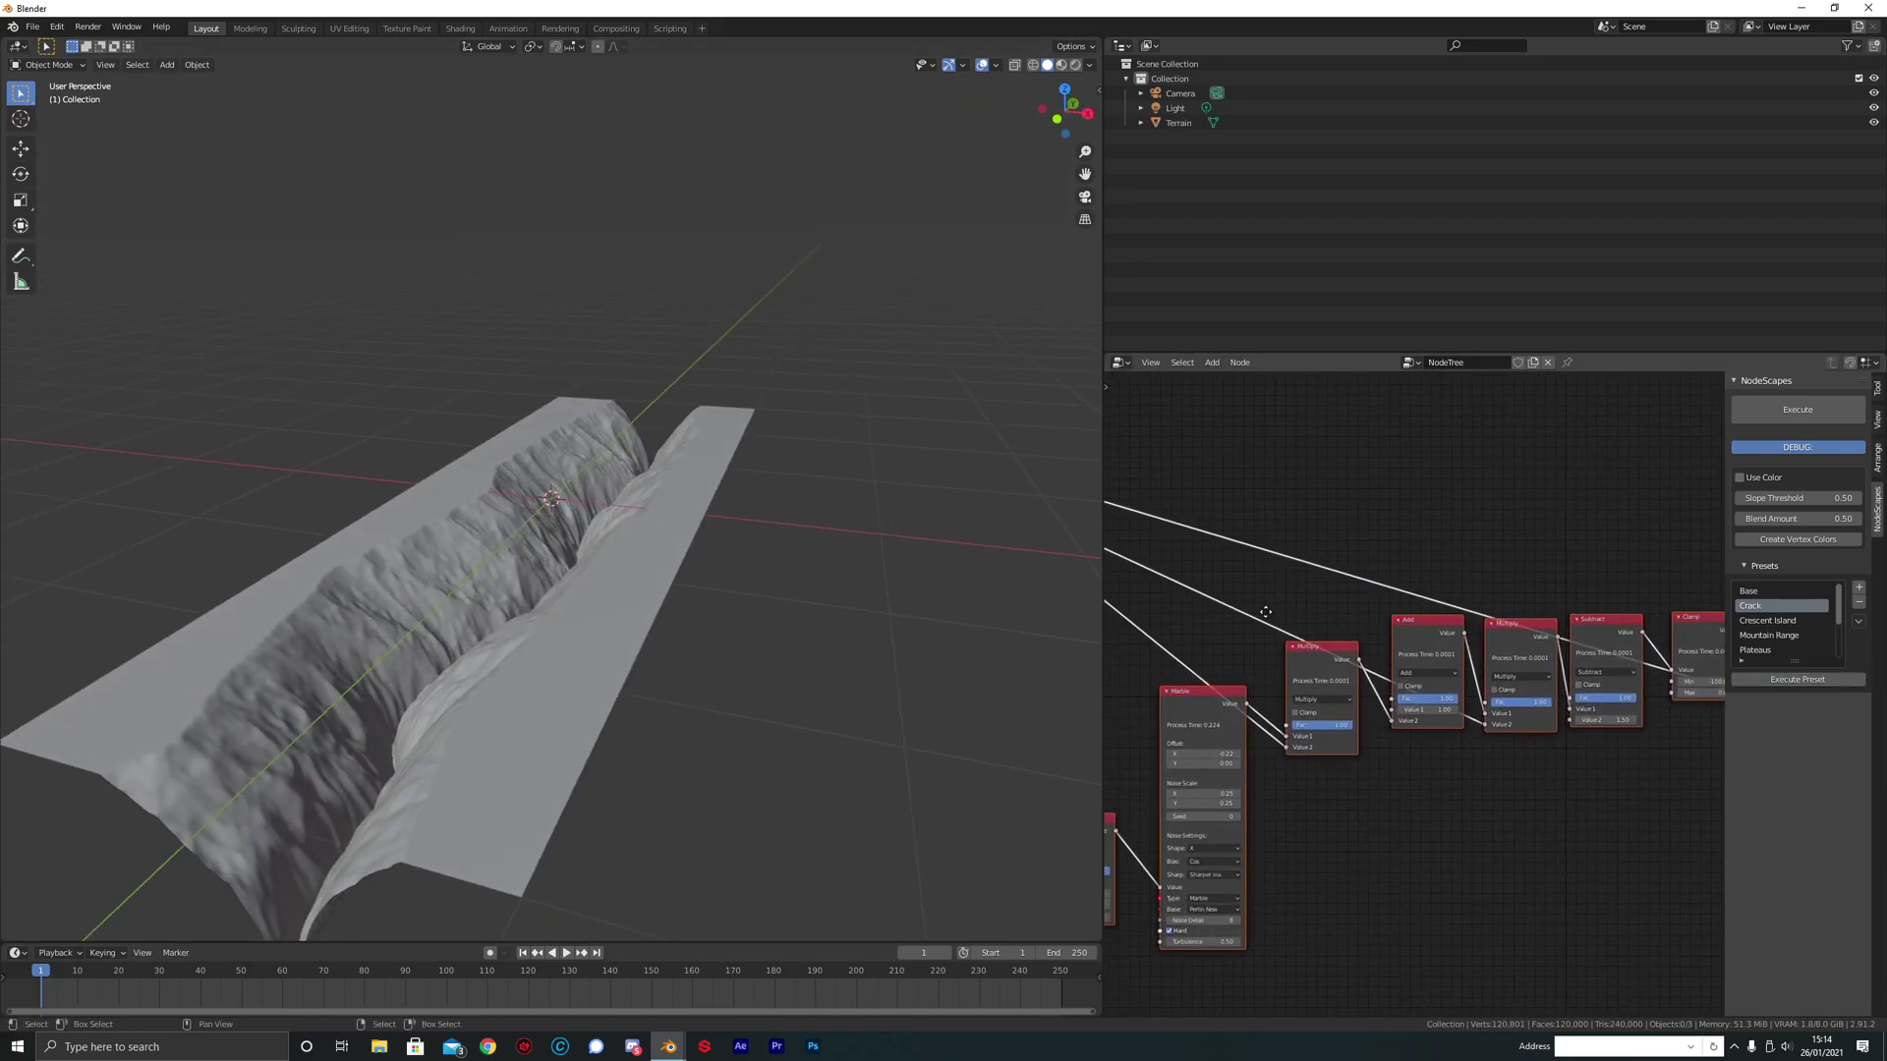
middle_click_drag(1150, 639, 1295, 644)
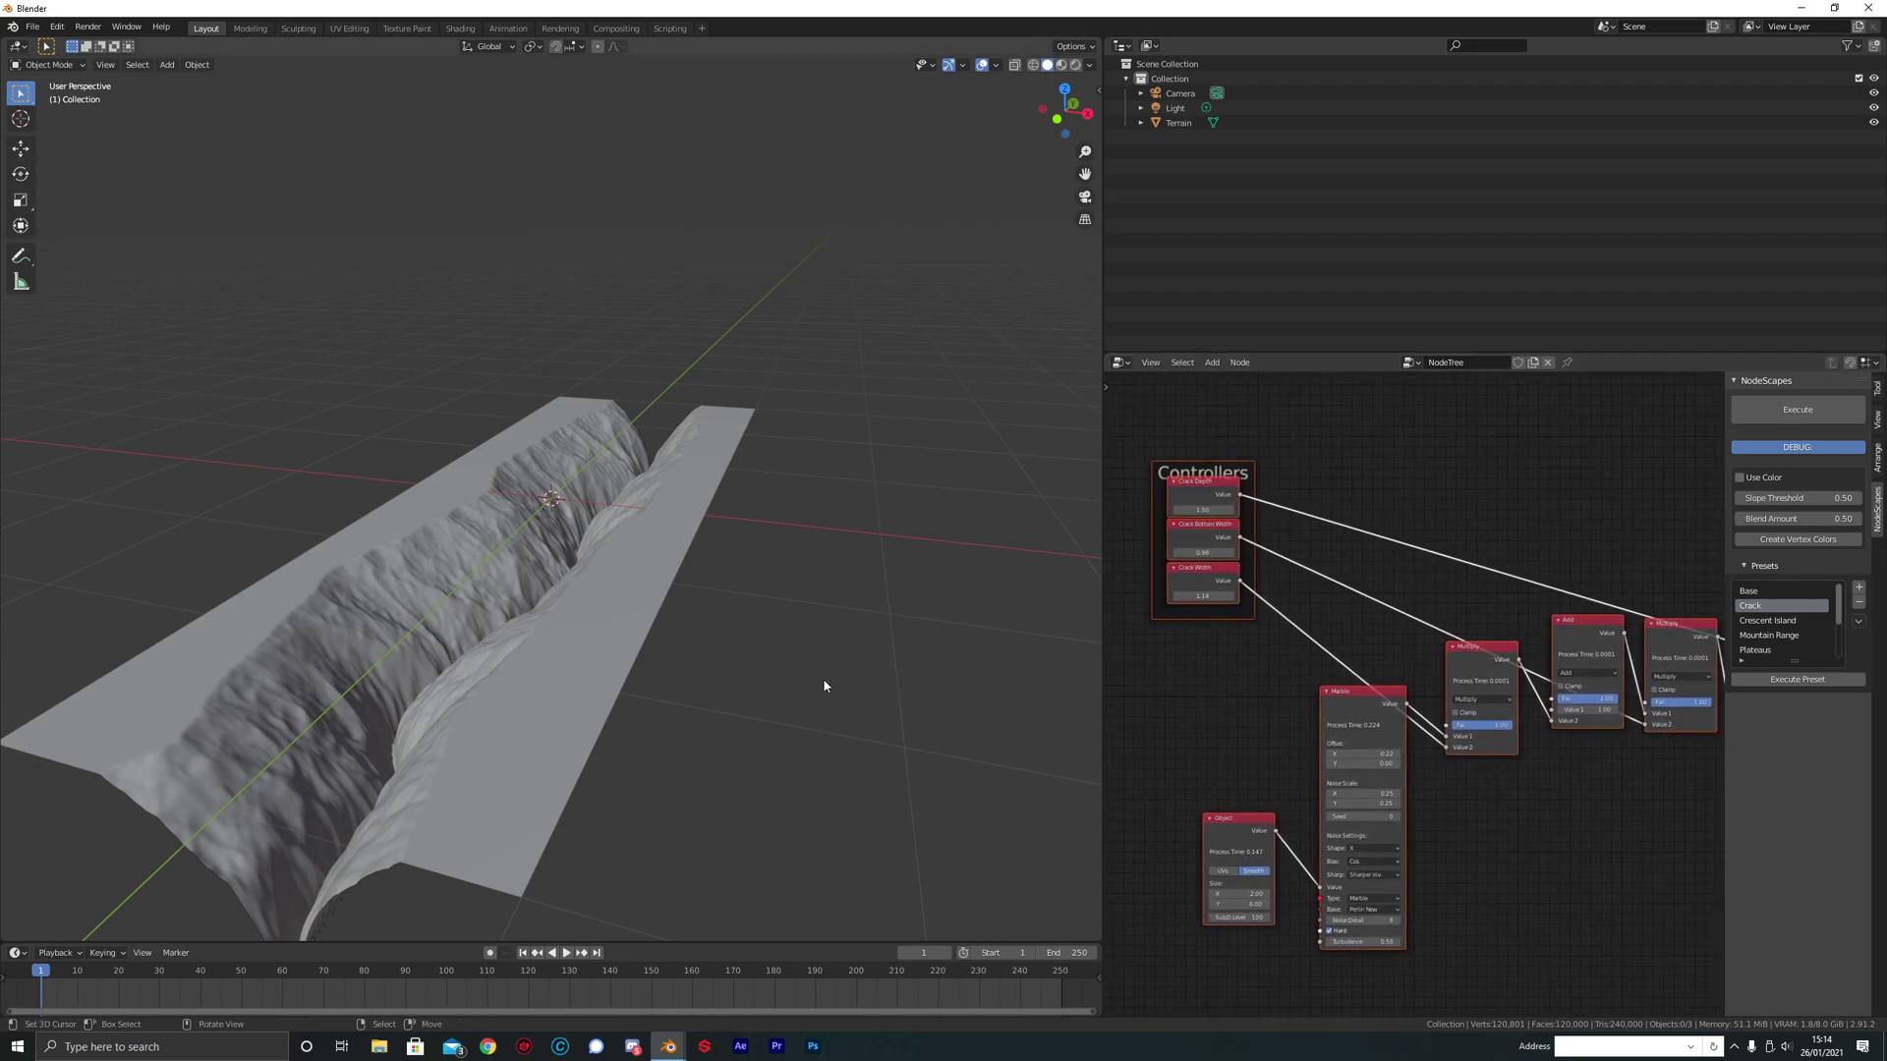
scroll(598, 515, "down", 5)
middle_click_drag(615, 509, 555, 505)
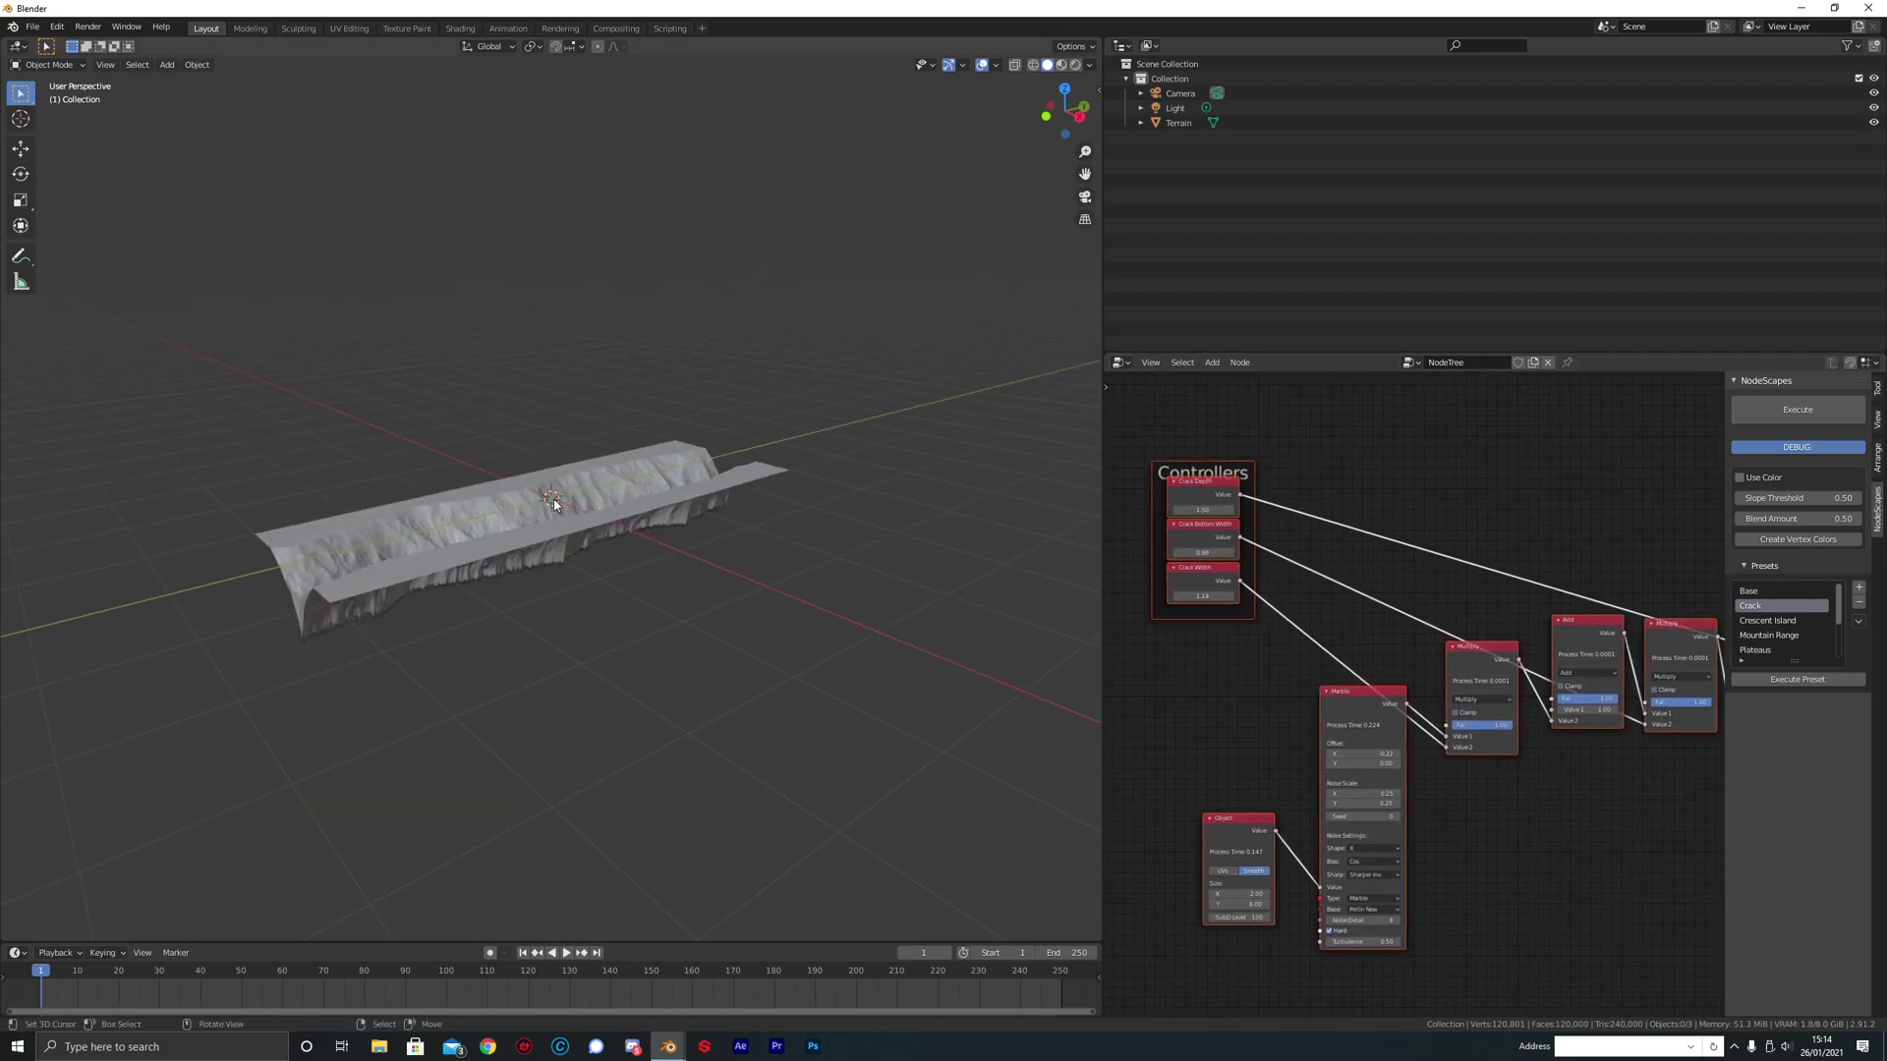
Step: Set Fac to 0.57 on the Multiply node after Add and to 0.75 on the Subtract node, keeping the earlier Fac values at 1.00
scroll(1221, 717, "up", 2)
middle_click_drag(1222, 716, 1125, 698)
scroll(1198, 683, "up", 1)
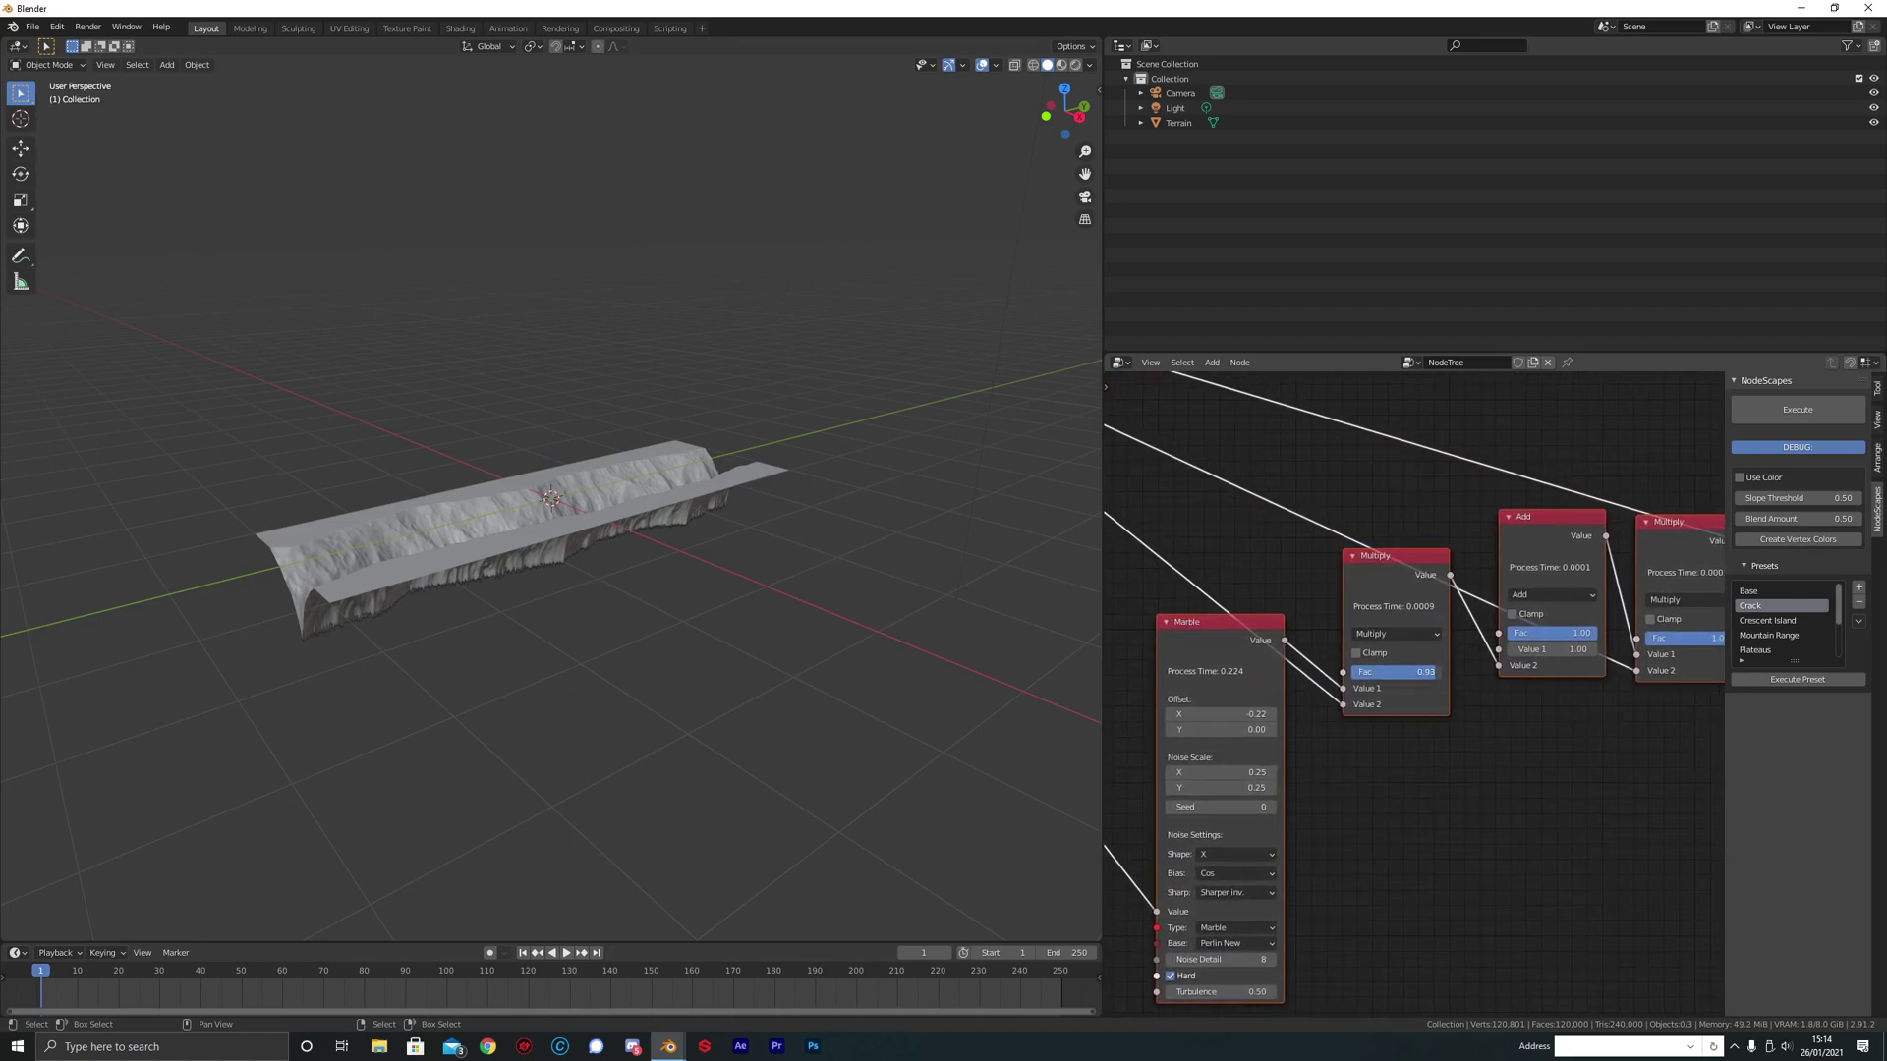
mouse_move(1430, 672)
left_mouse_down()
mouse_move(1400, 672)
mouse_move(1442, 672)
left_mouse_up()
middle_click_drag(1420, 678, 1152, 761)
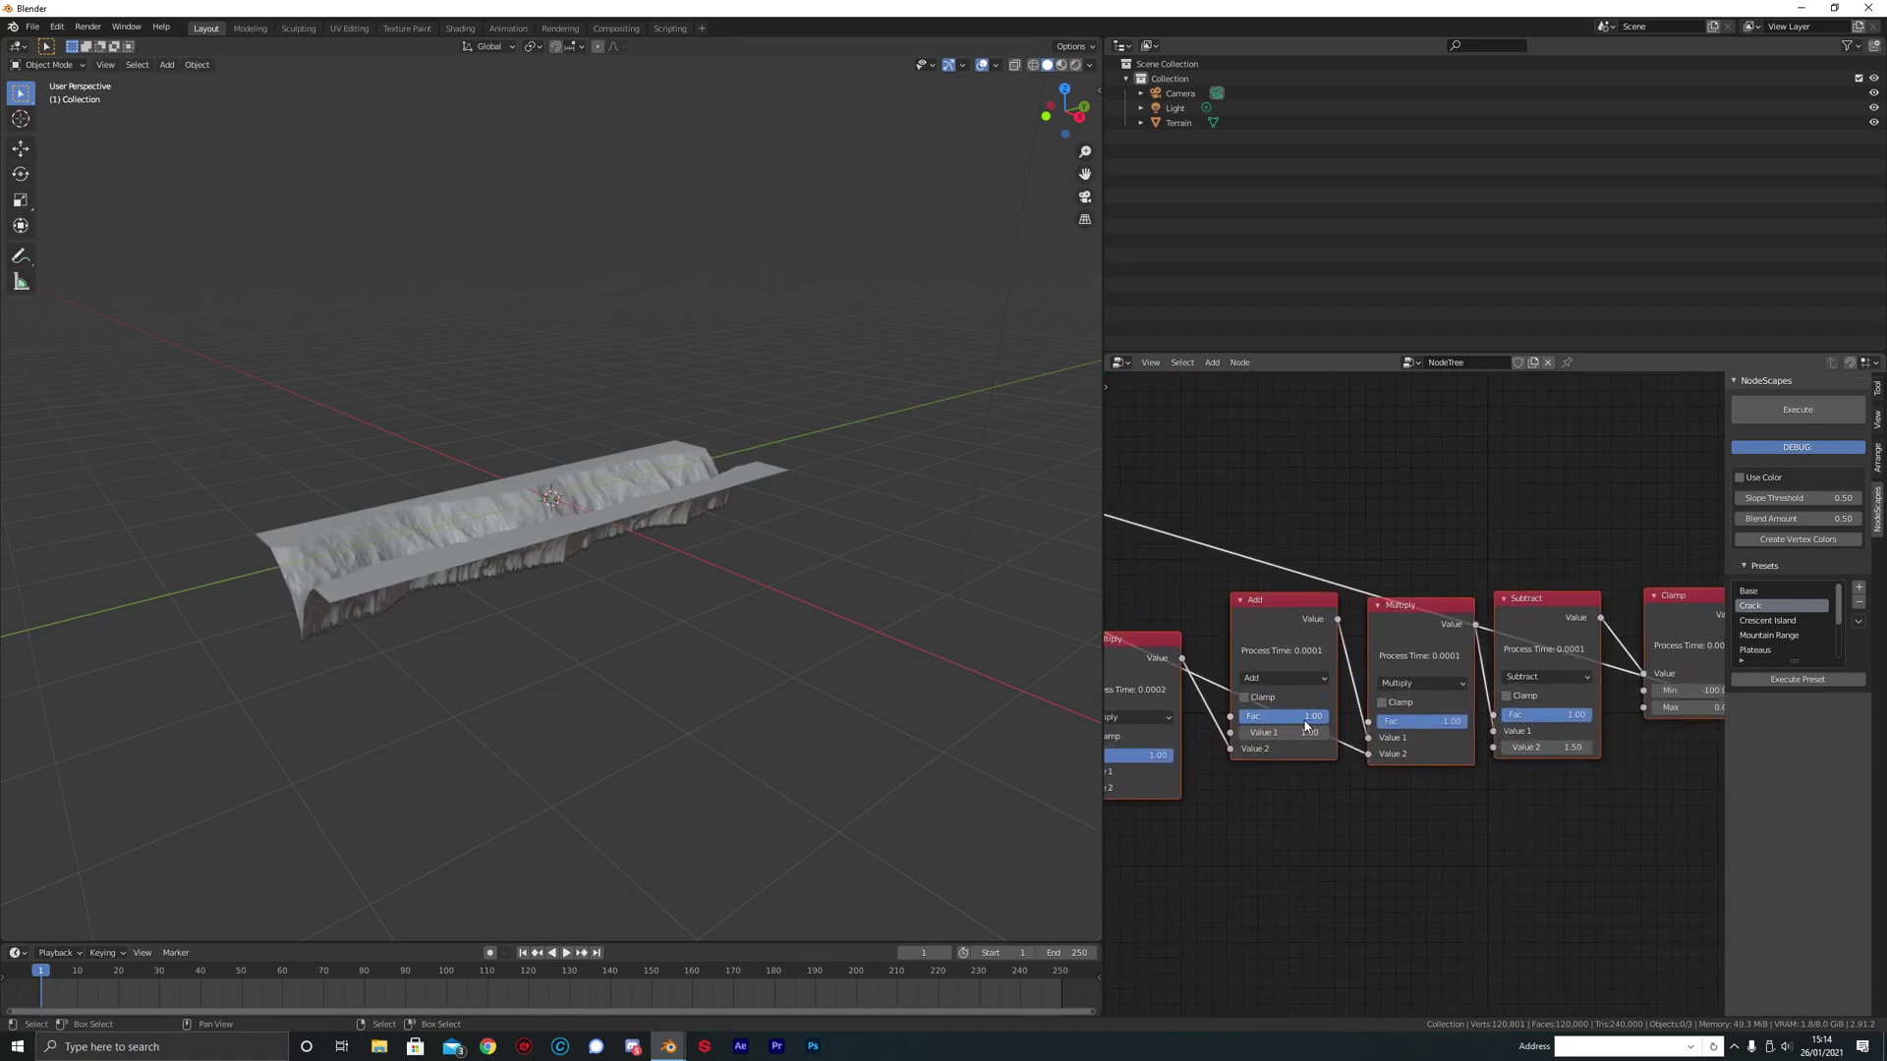
mouse_move(1311, 717)
left_mouse_down()
mouse_move(1270, 716)
mouse_move(1310, 717)
left_mouse_up()
left_click_drag(1442, 721, 1415, 722)
left_click_drag(1576, 715, 1557, 714)
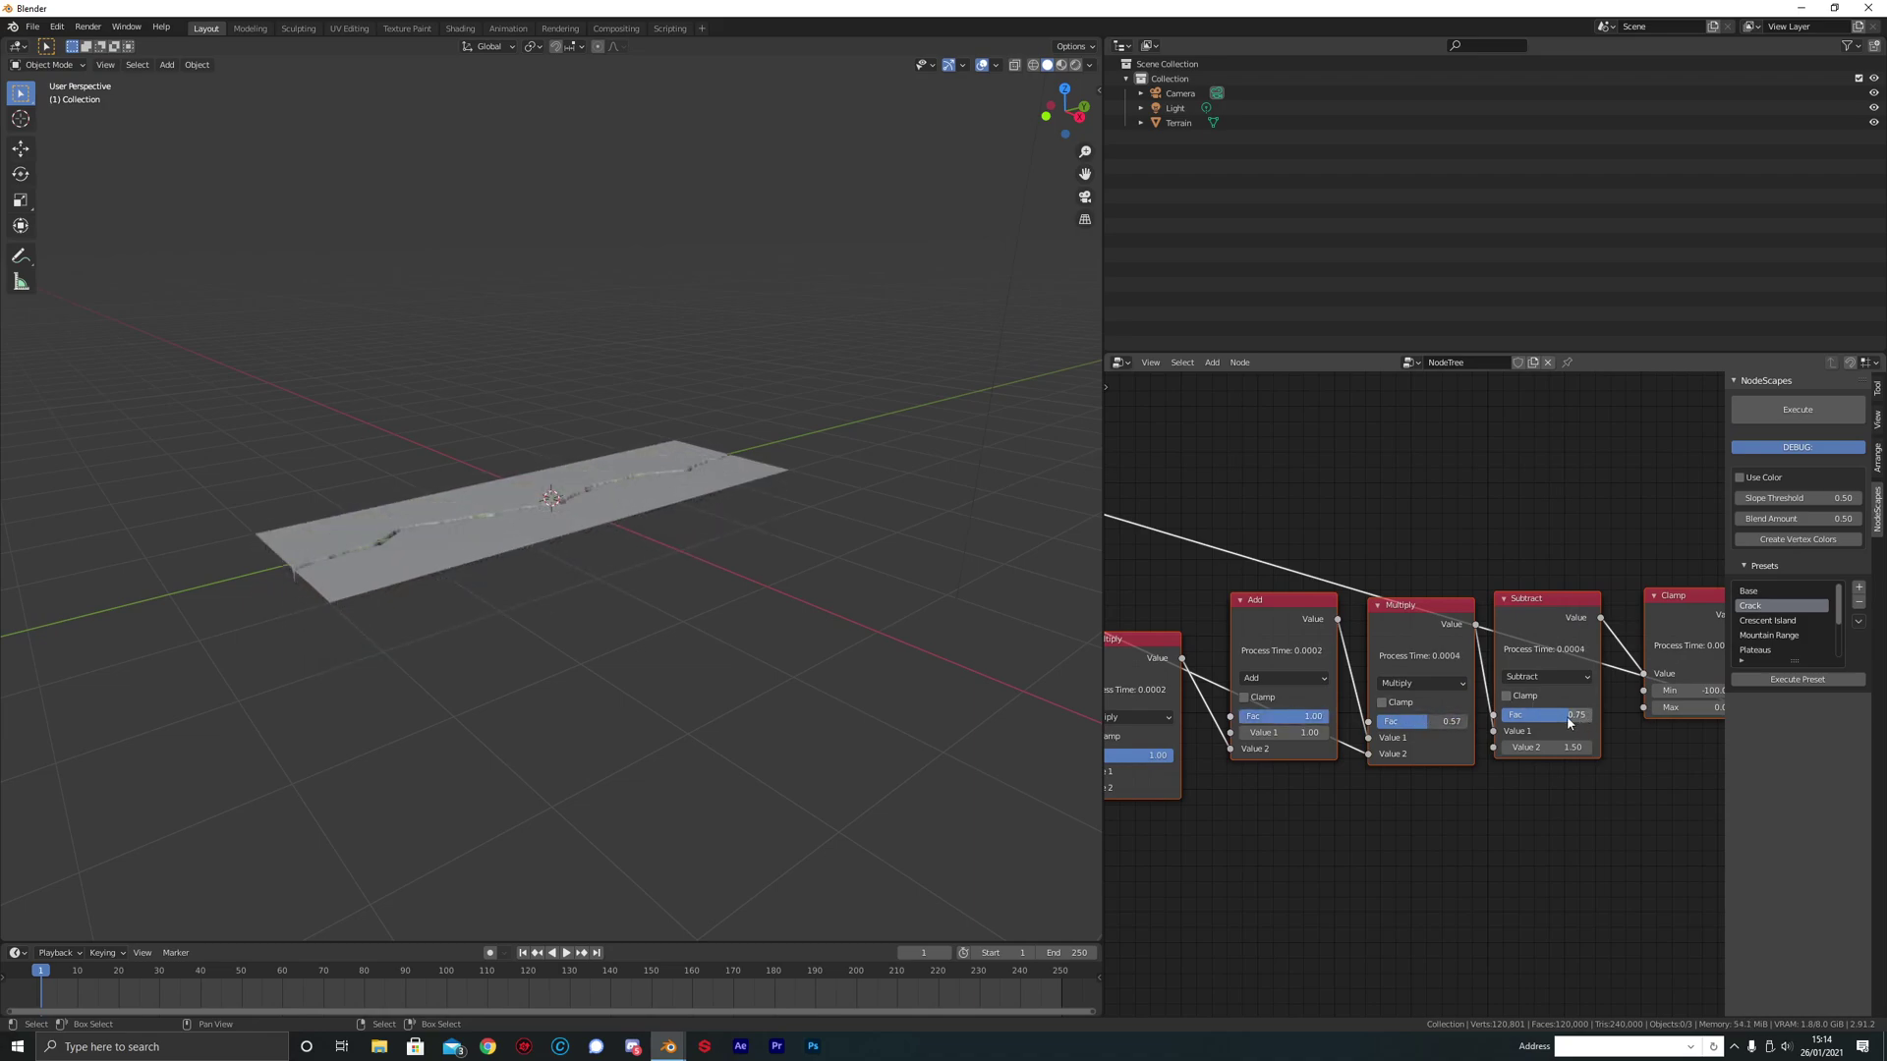
mouse_move(648, 521)
middle_mouse_down()
mouse_move(716, 547)
mouse_move(586, 586)
mouse_move(636, 552)
middle_mouse_up()
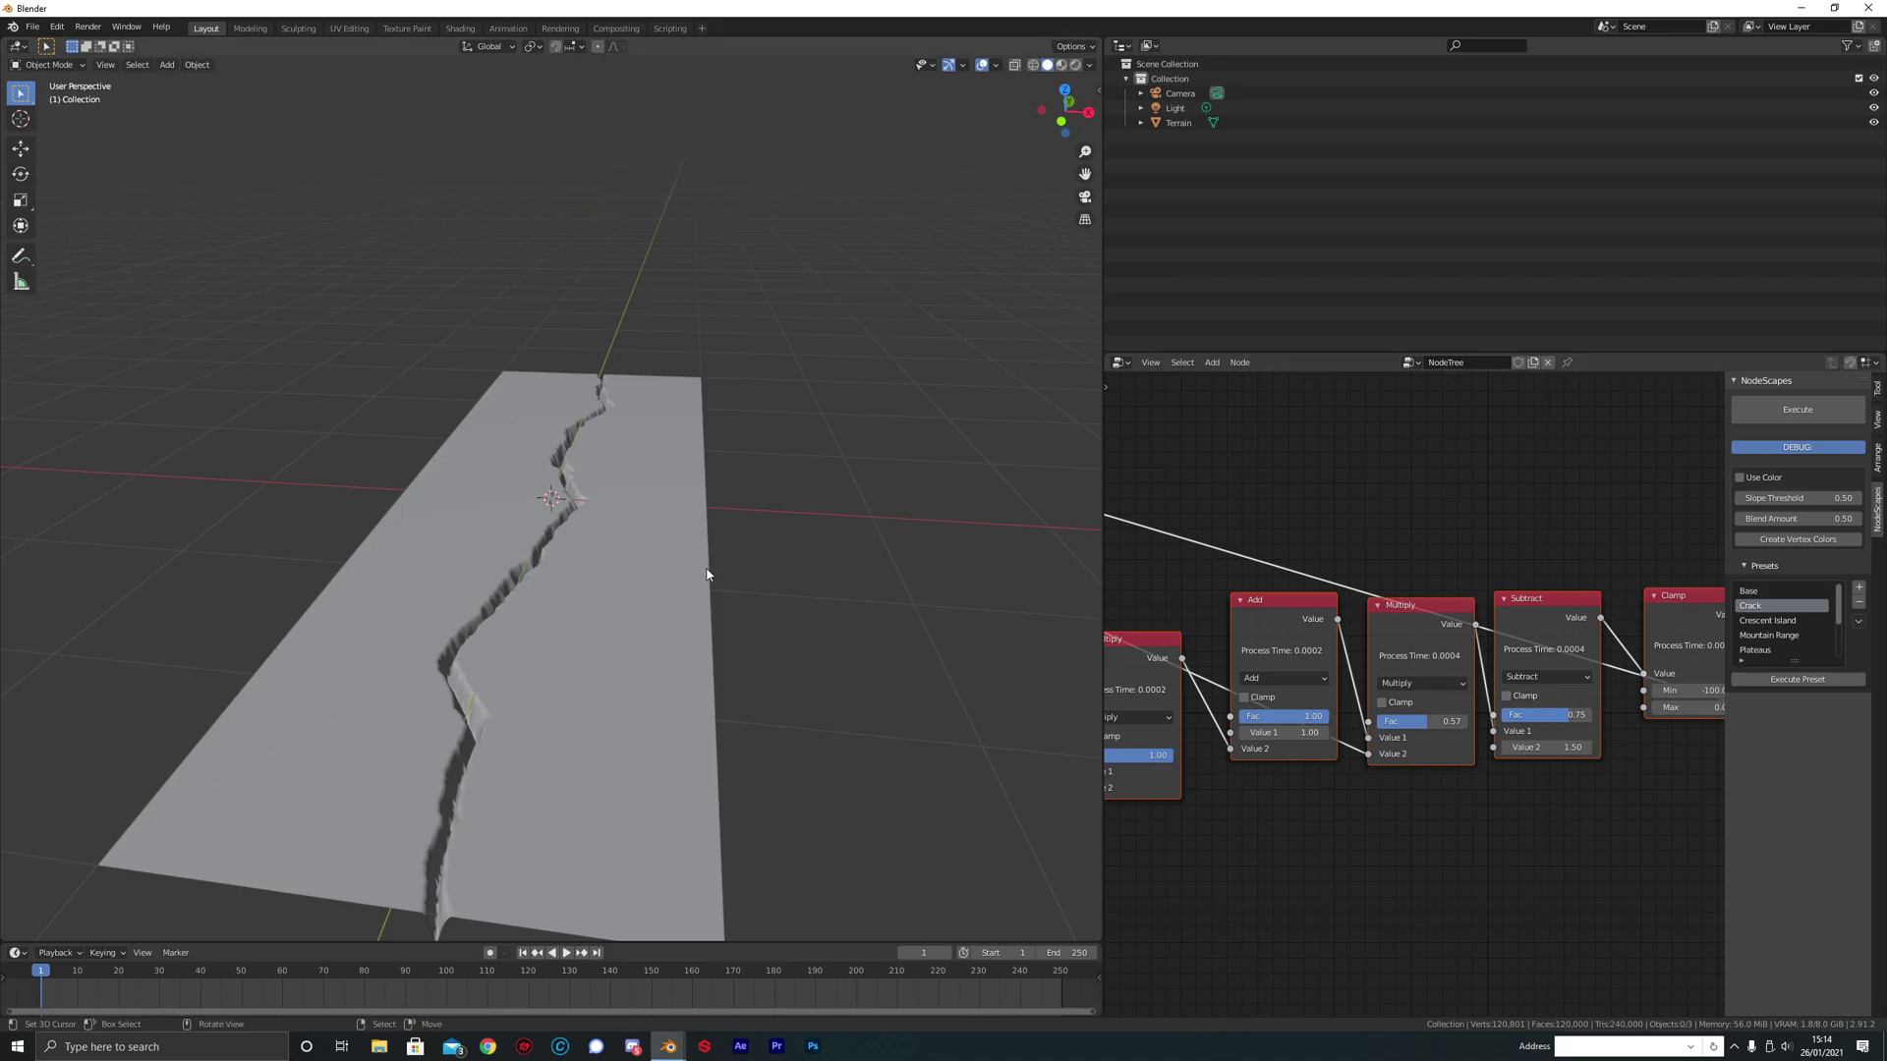
scroll(1387, 587, "down", 8)
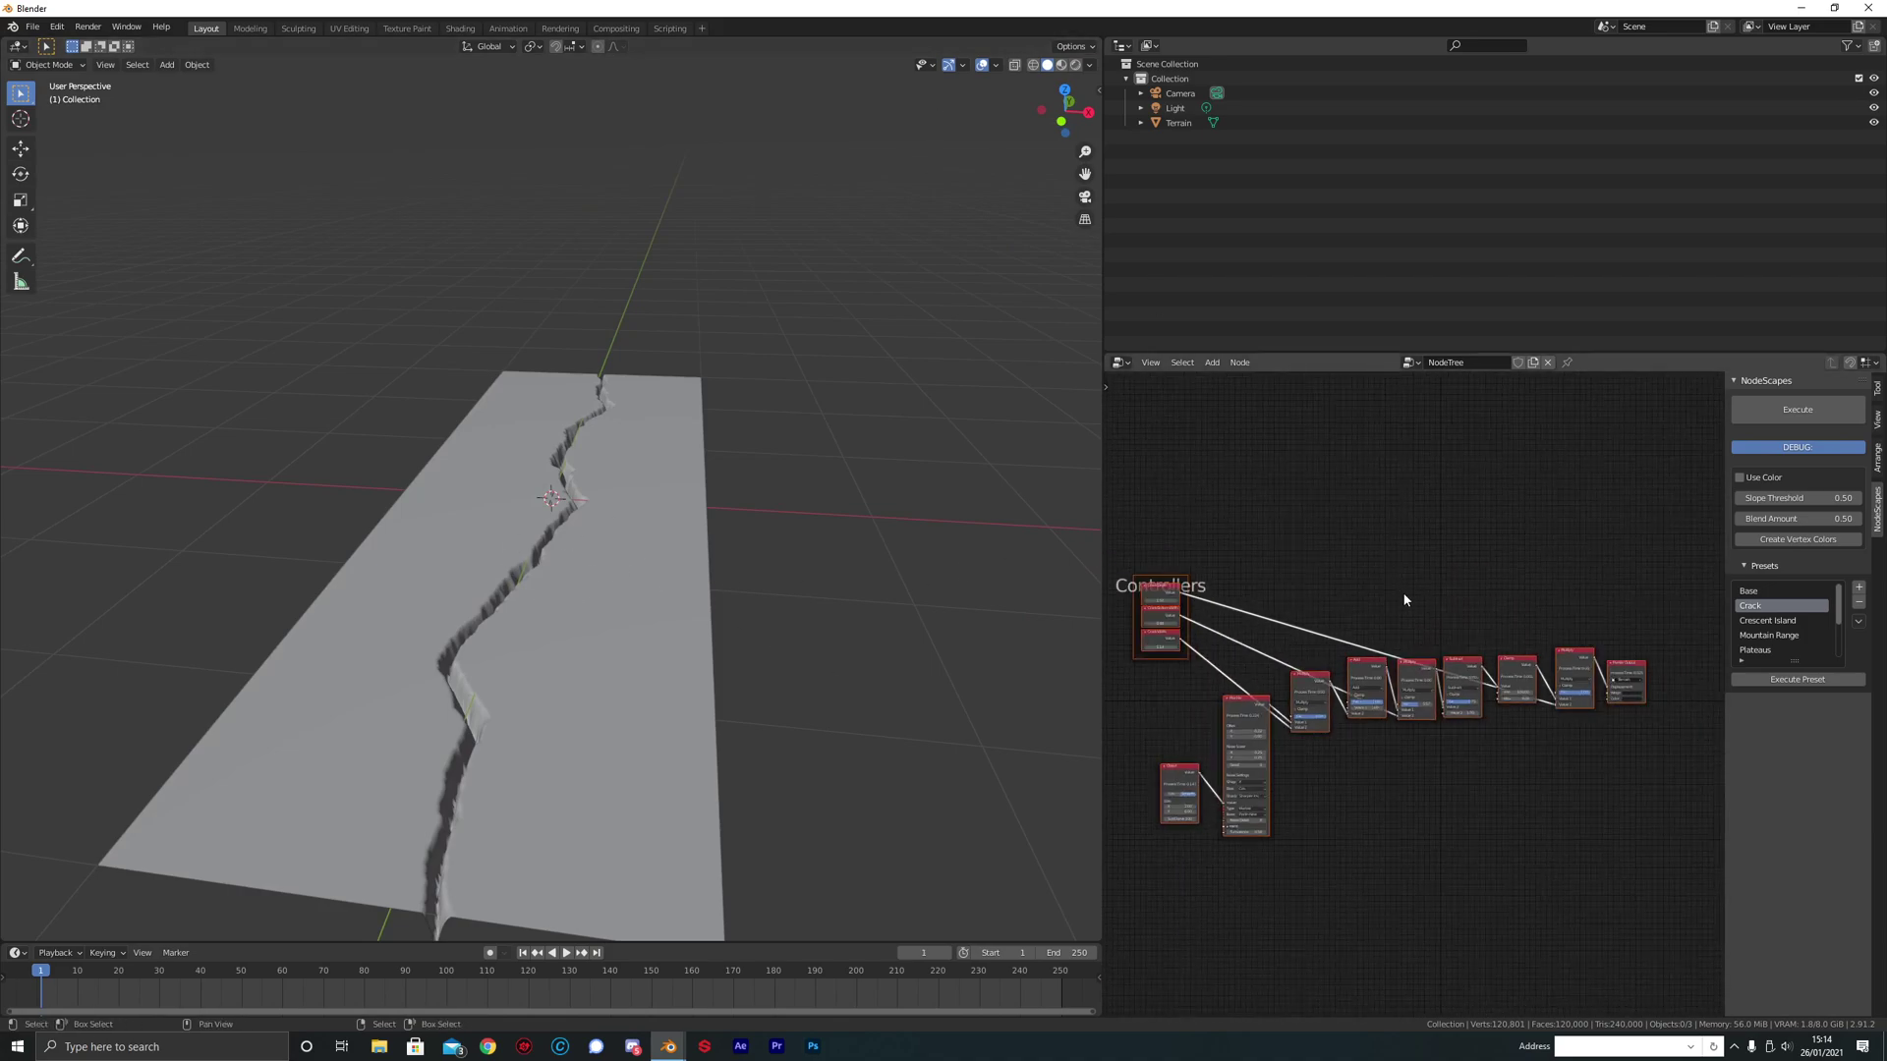
scroll(1363, 535, "left", 4, "ctrl")
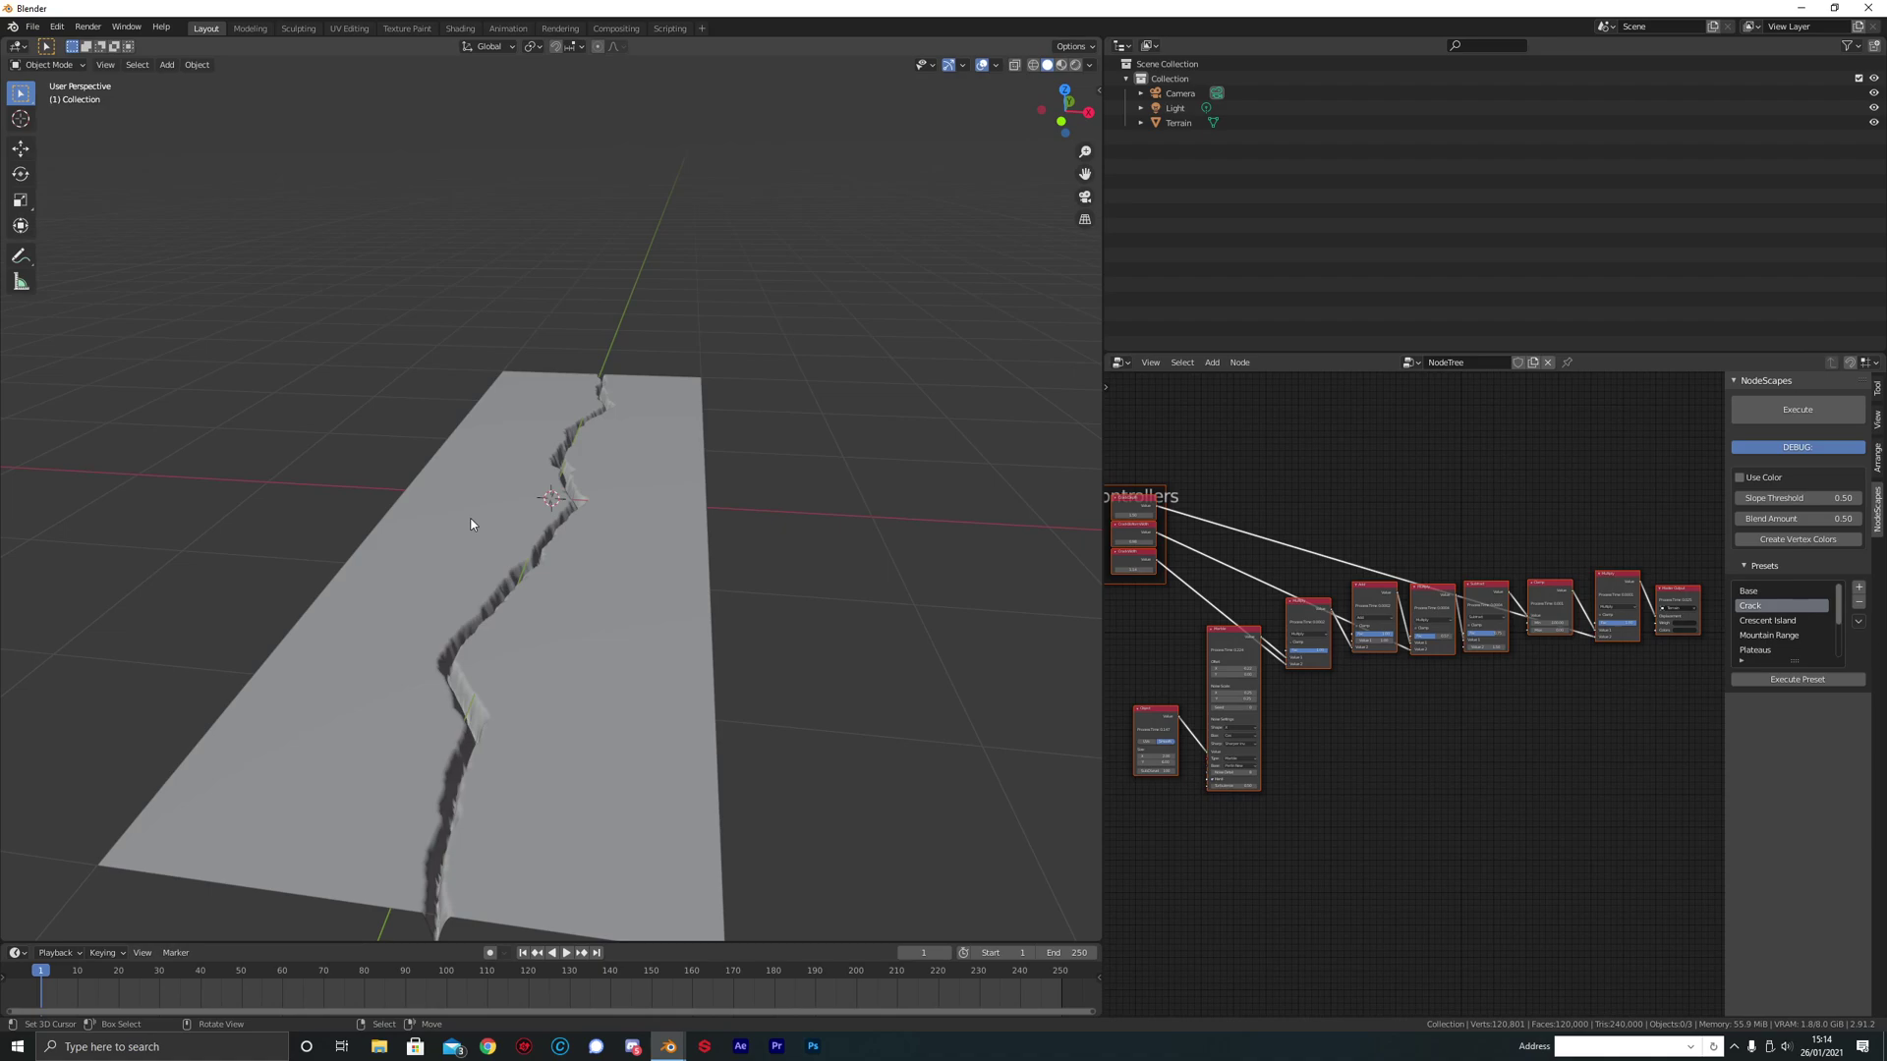
Step: Save the modified node setup as a new preset named "Whatever You Want"
left_click(1860, 589)
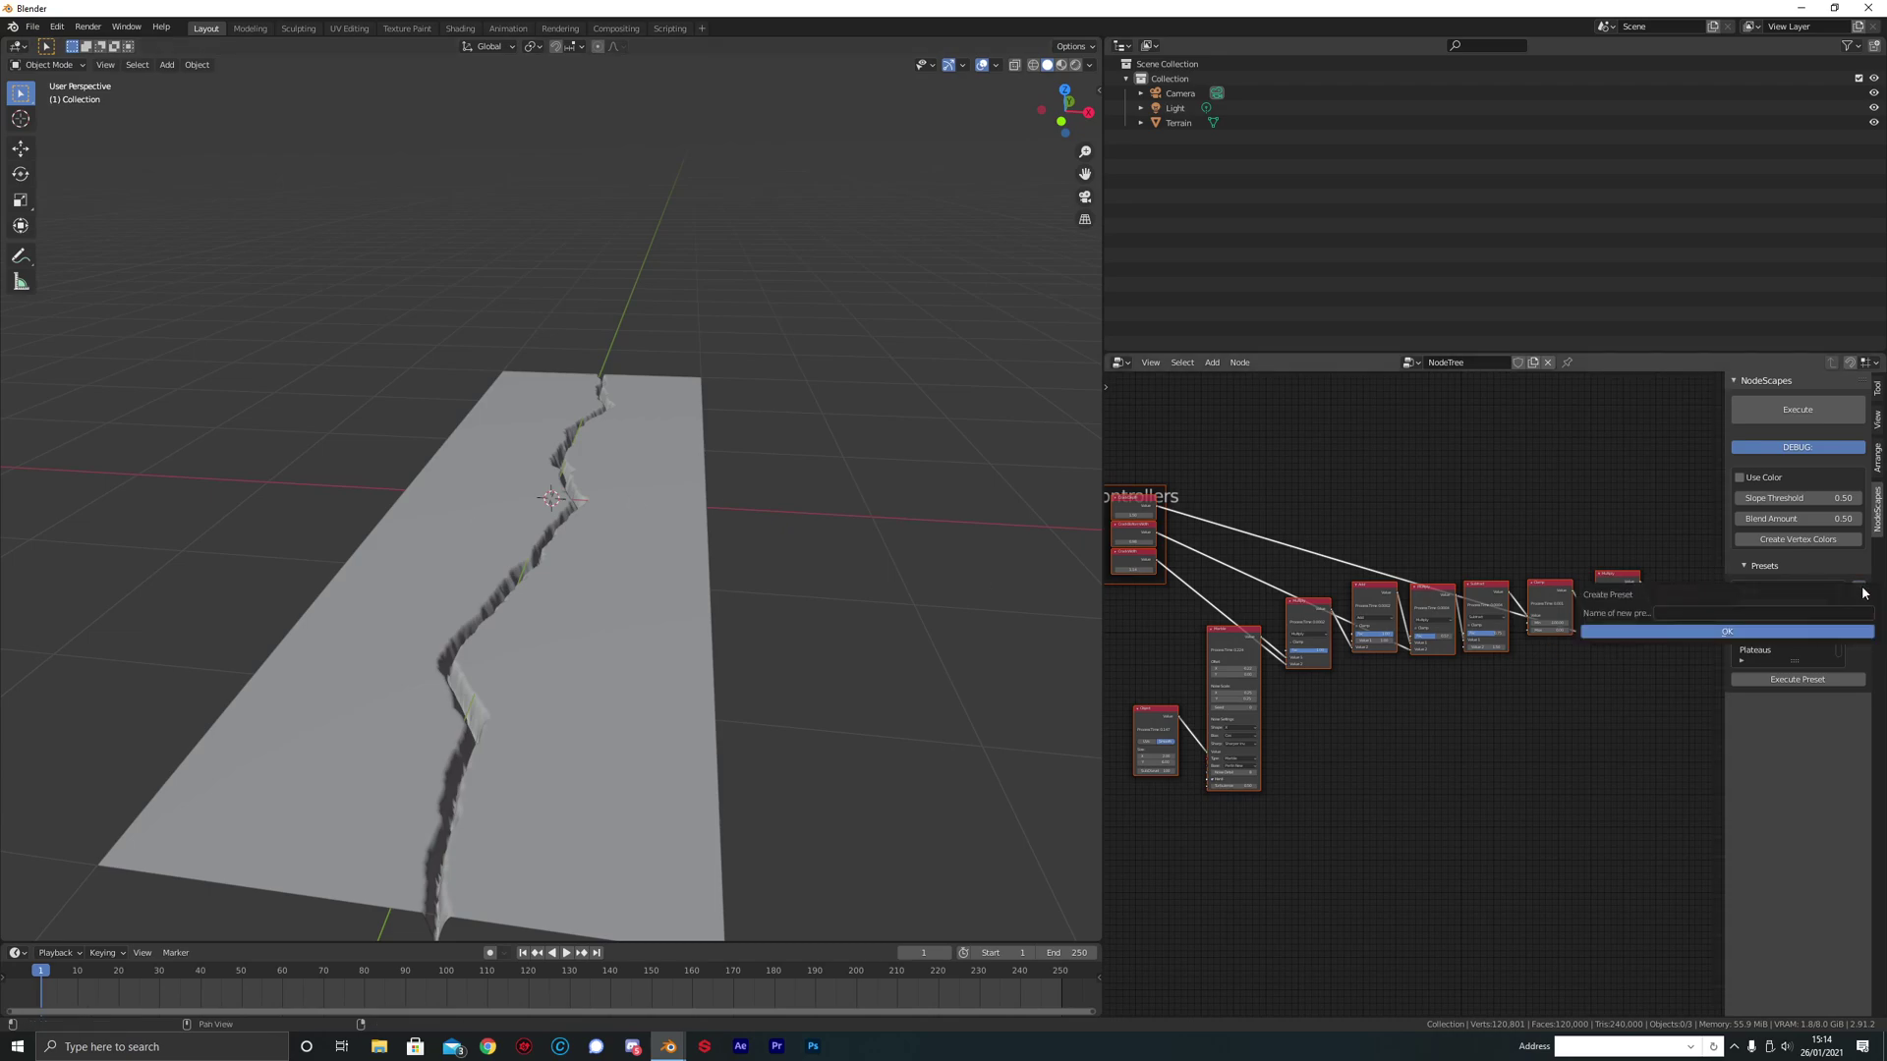
left_click(1695, 613)
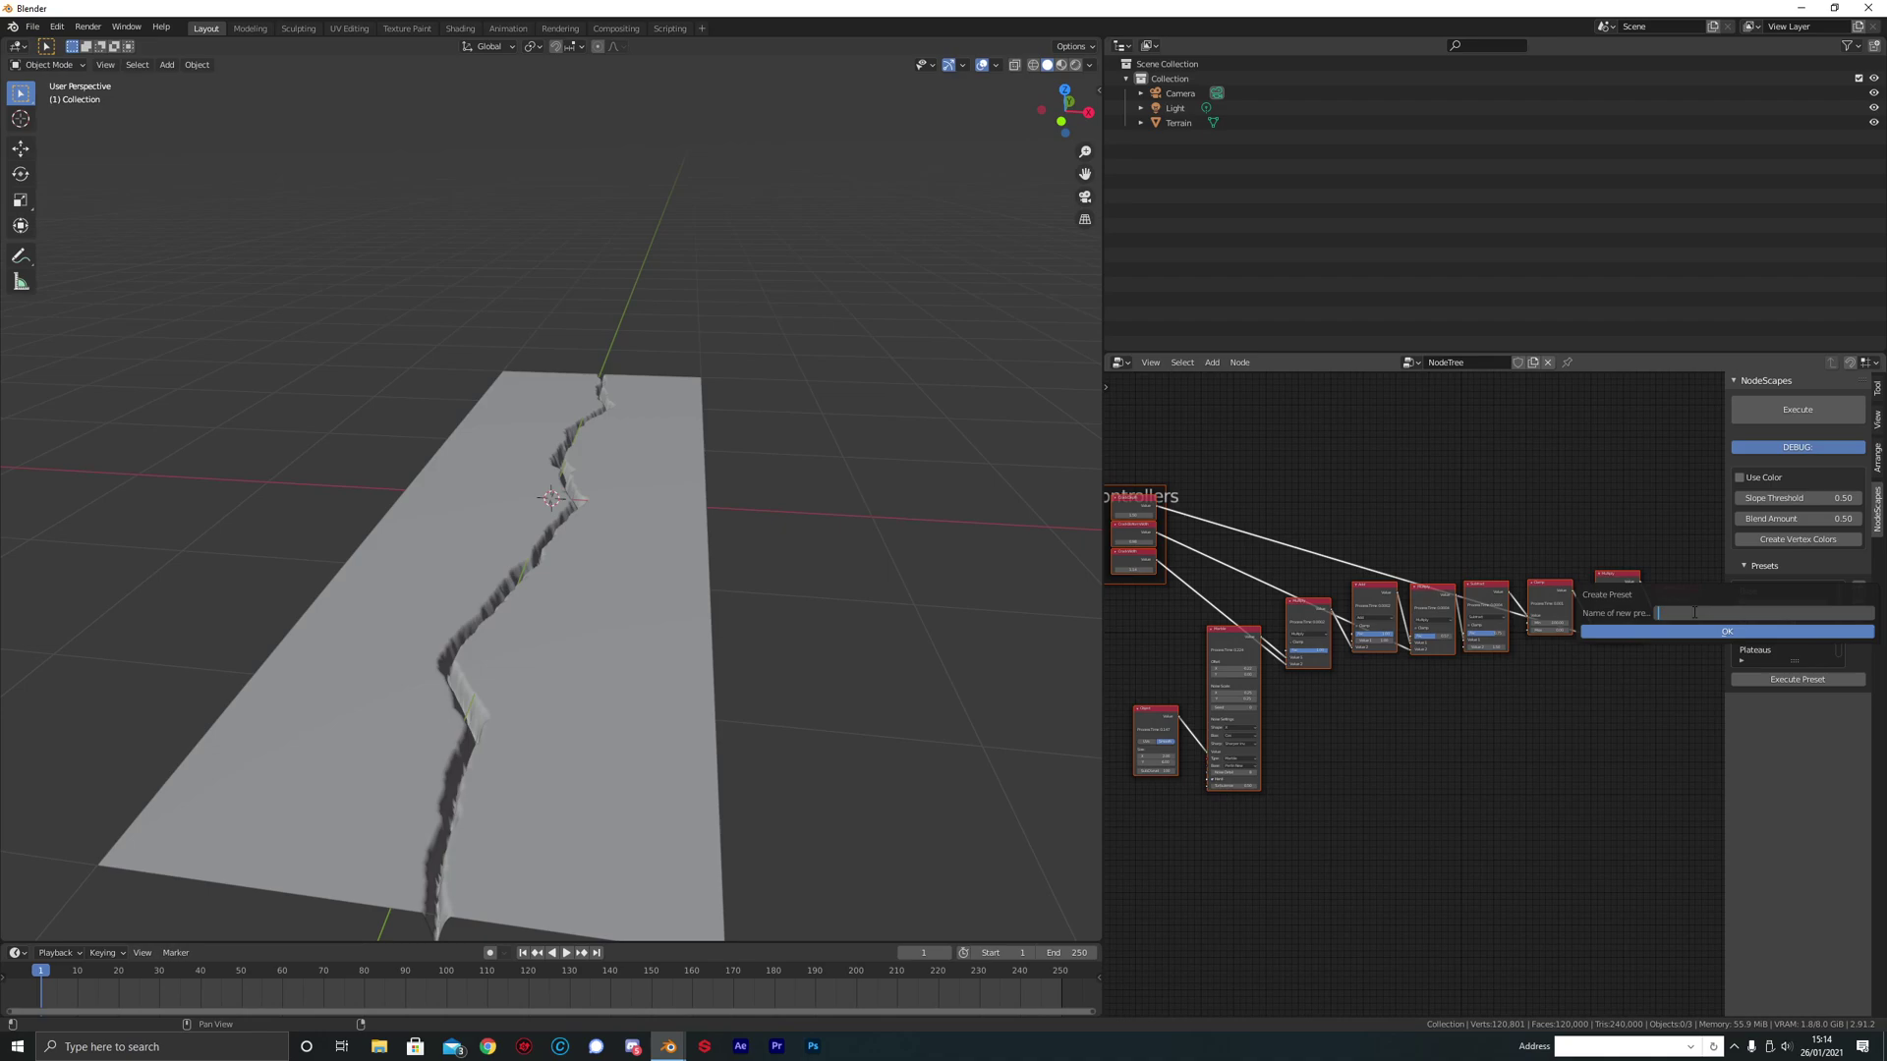
type("wah")
type("tever you want")
left_click(1676, 634)
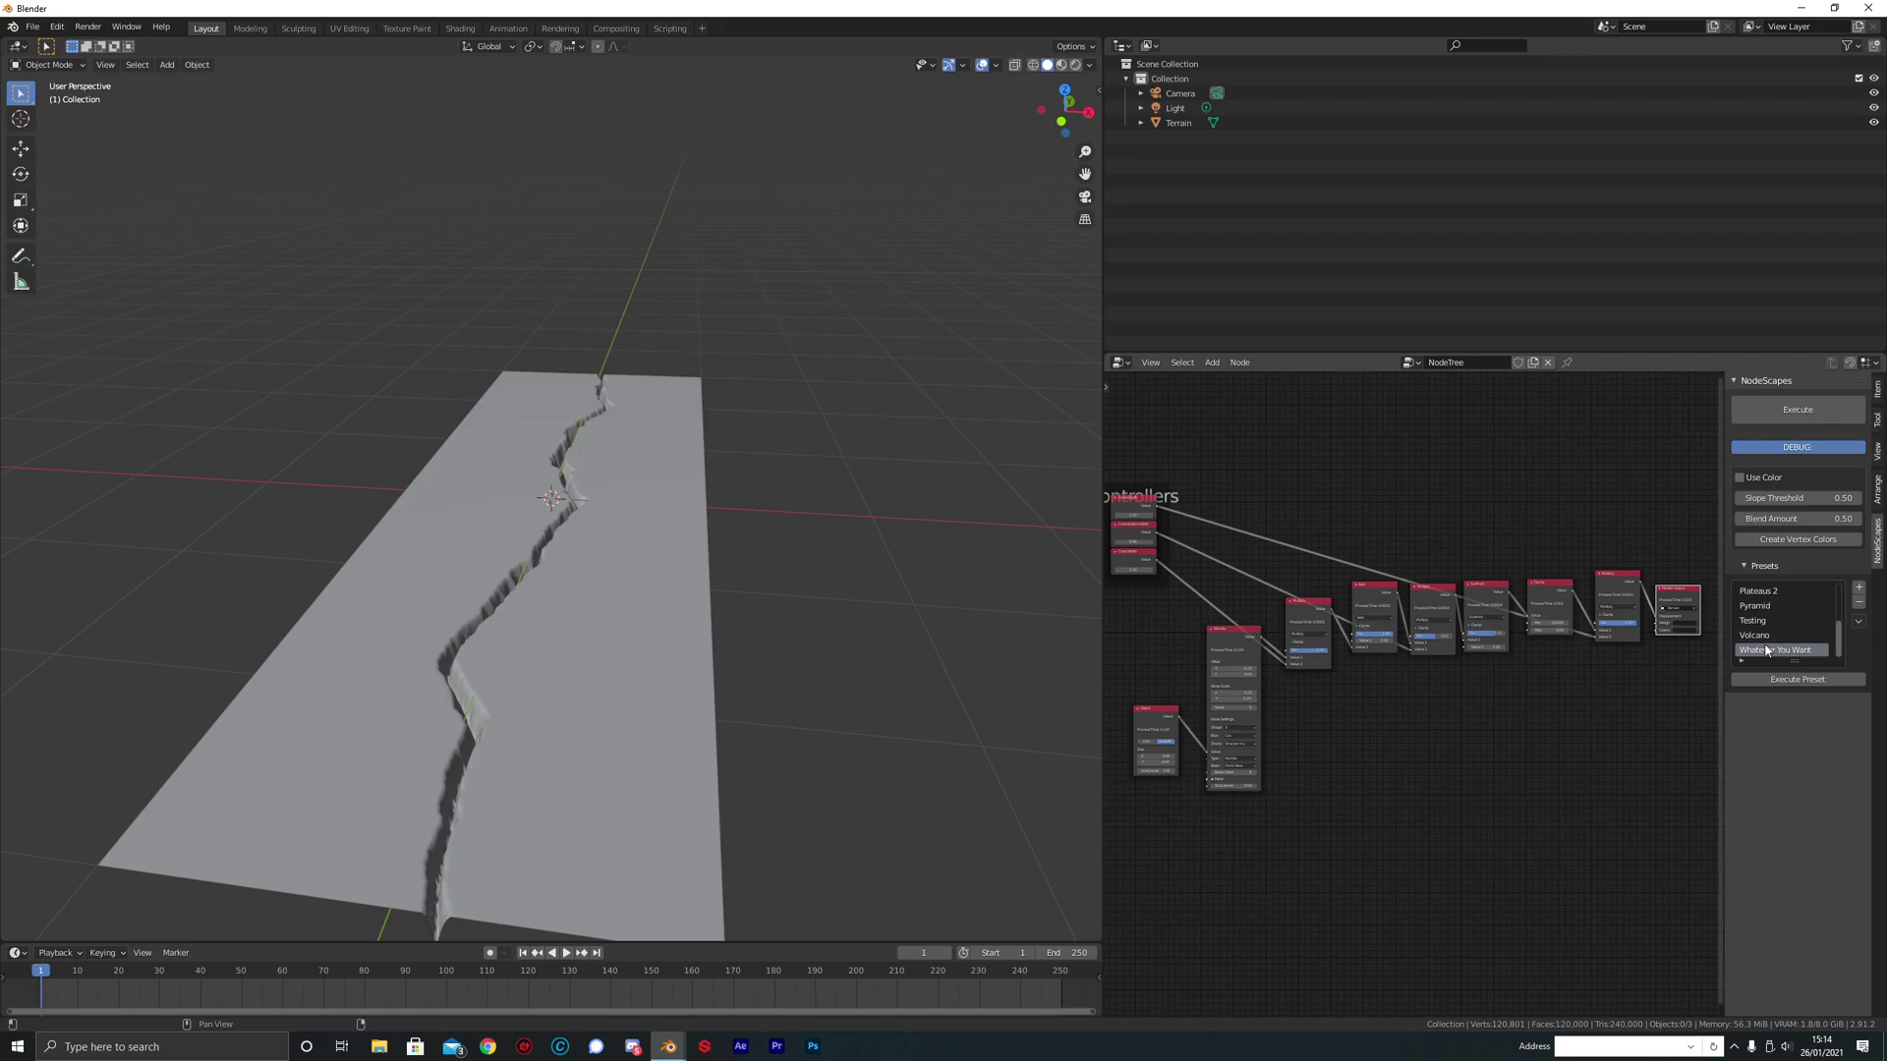
Step: Execute the original Crack preset again from the preset list
scroll(1758, 636, "up", 5)
left_click(1757, 606)
left_click(1784, 680)
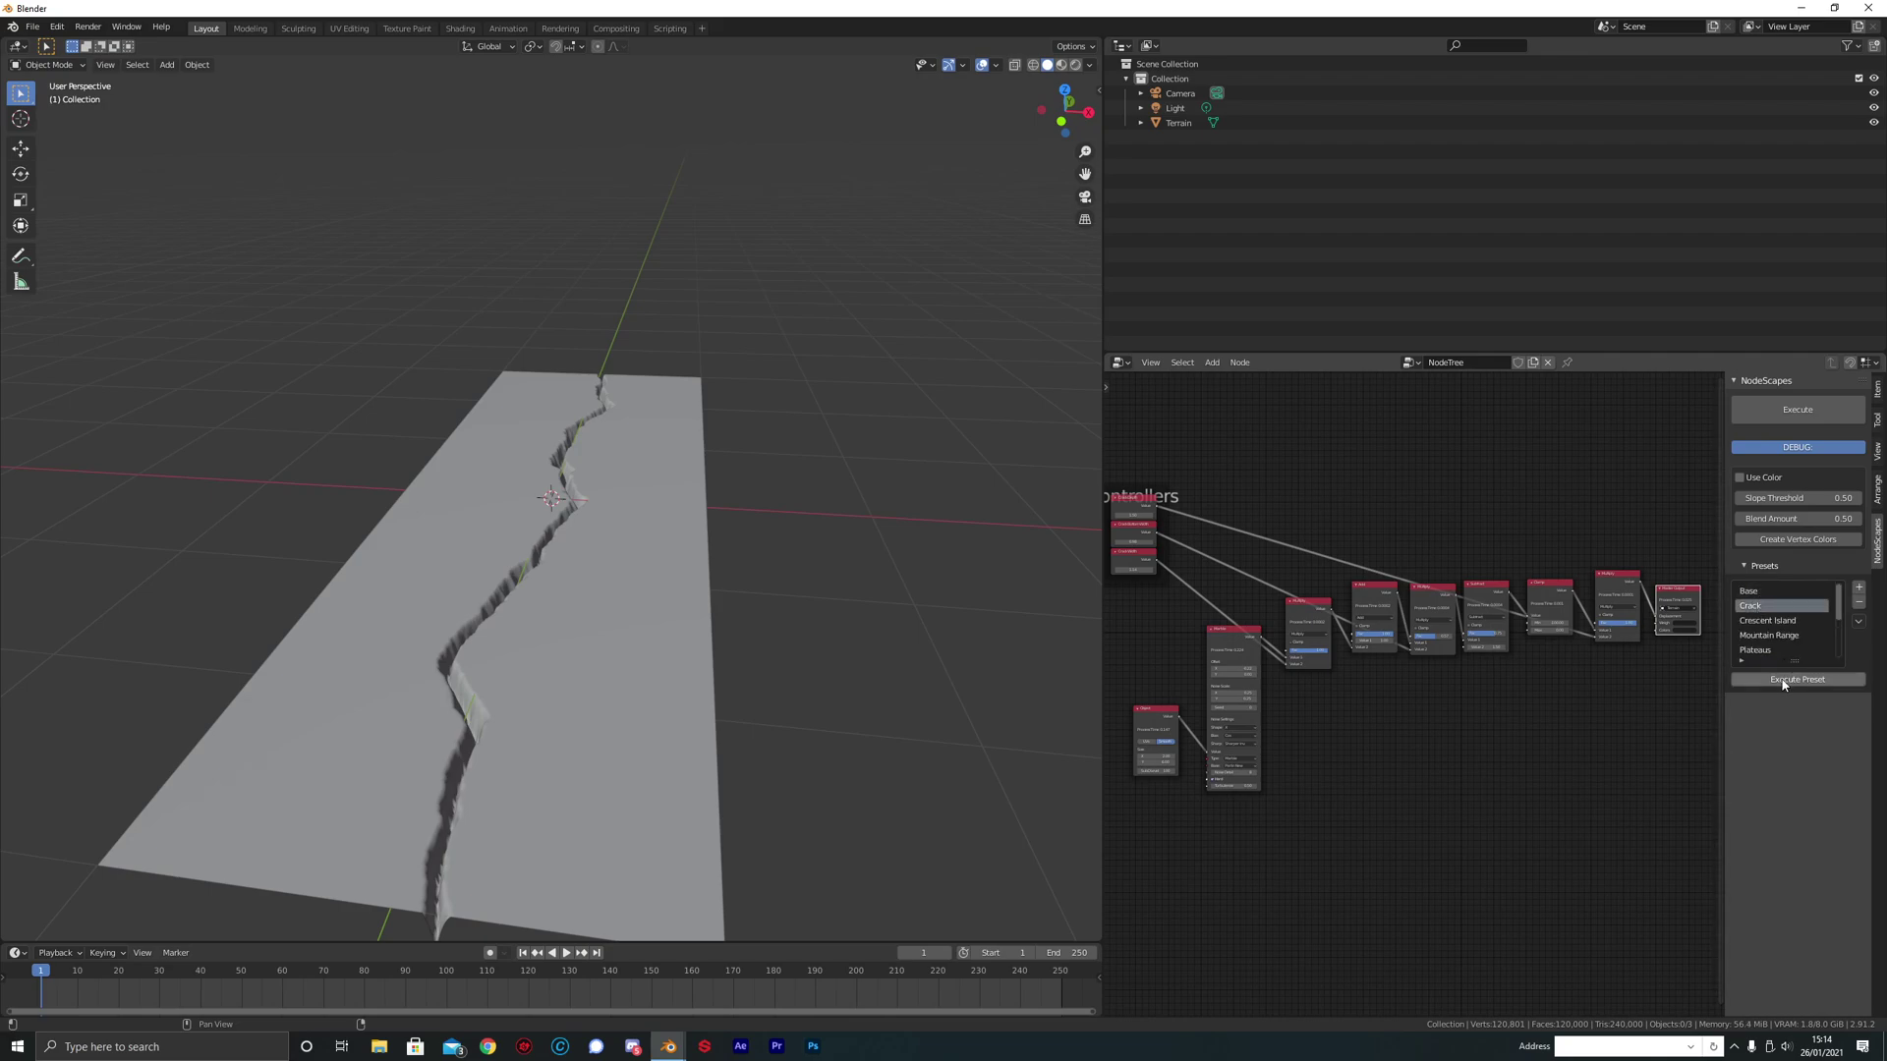
Step: Execute the saved "Whatever You Want" preset to regenerate the terrain and inspect the resulting crack mesh
middle_click_drag(619, 560, 598, 548)
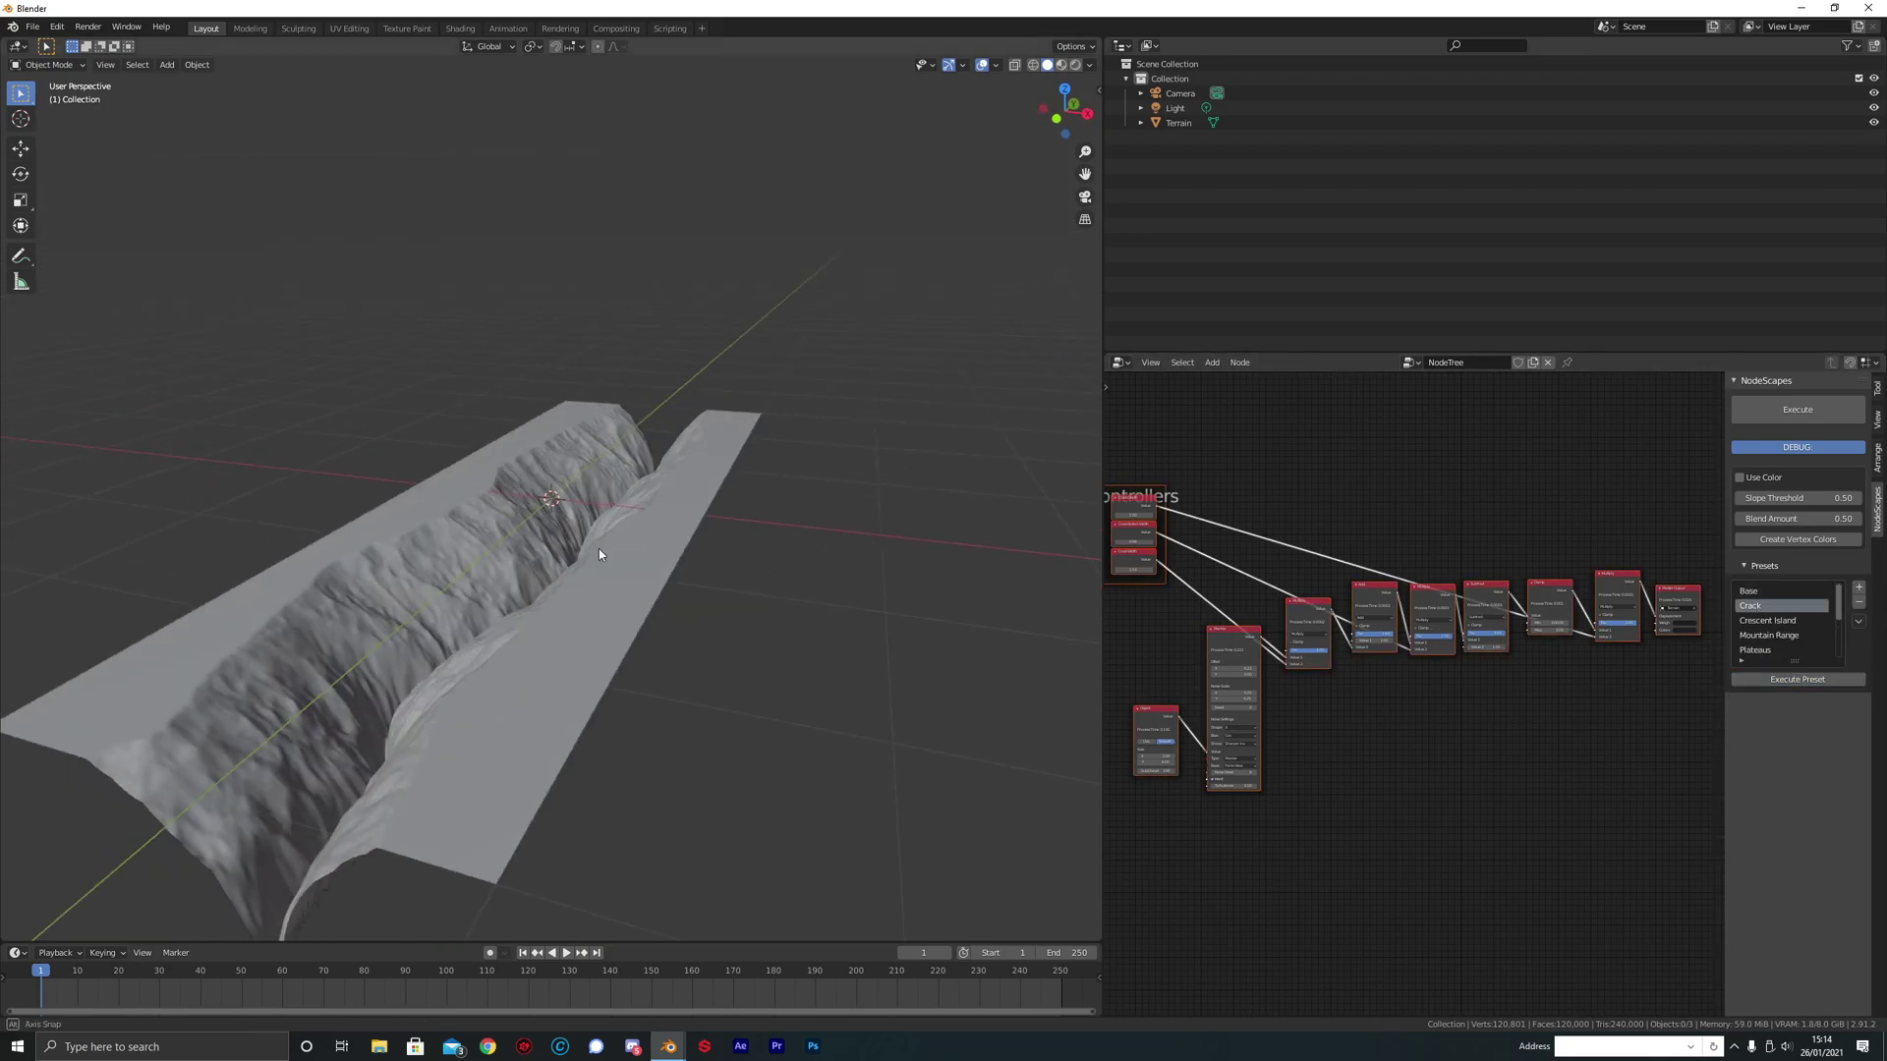
scroll(1778, 615, "down", 5)
left_click(1779, 650)
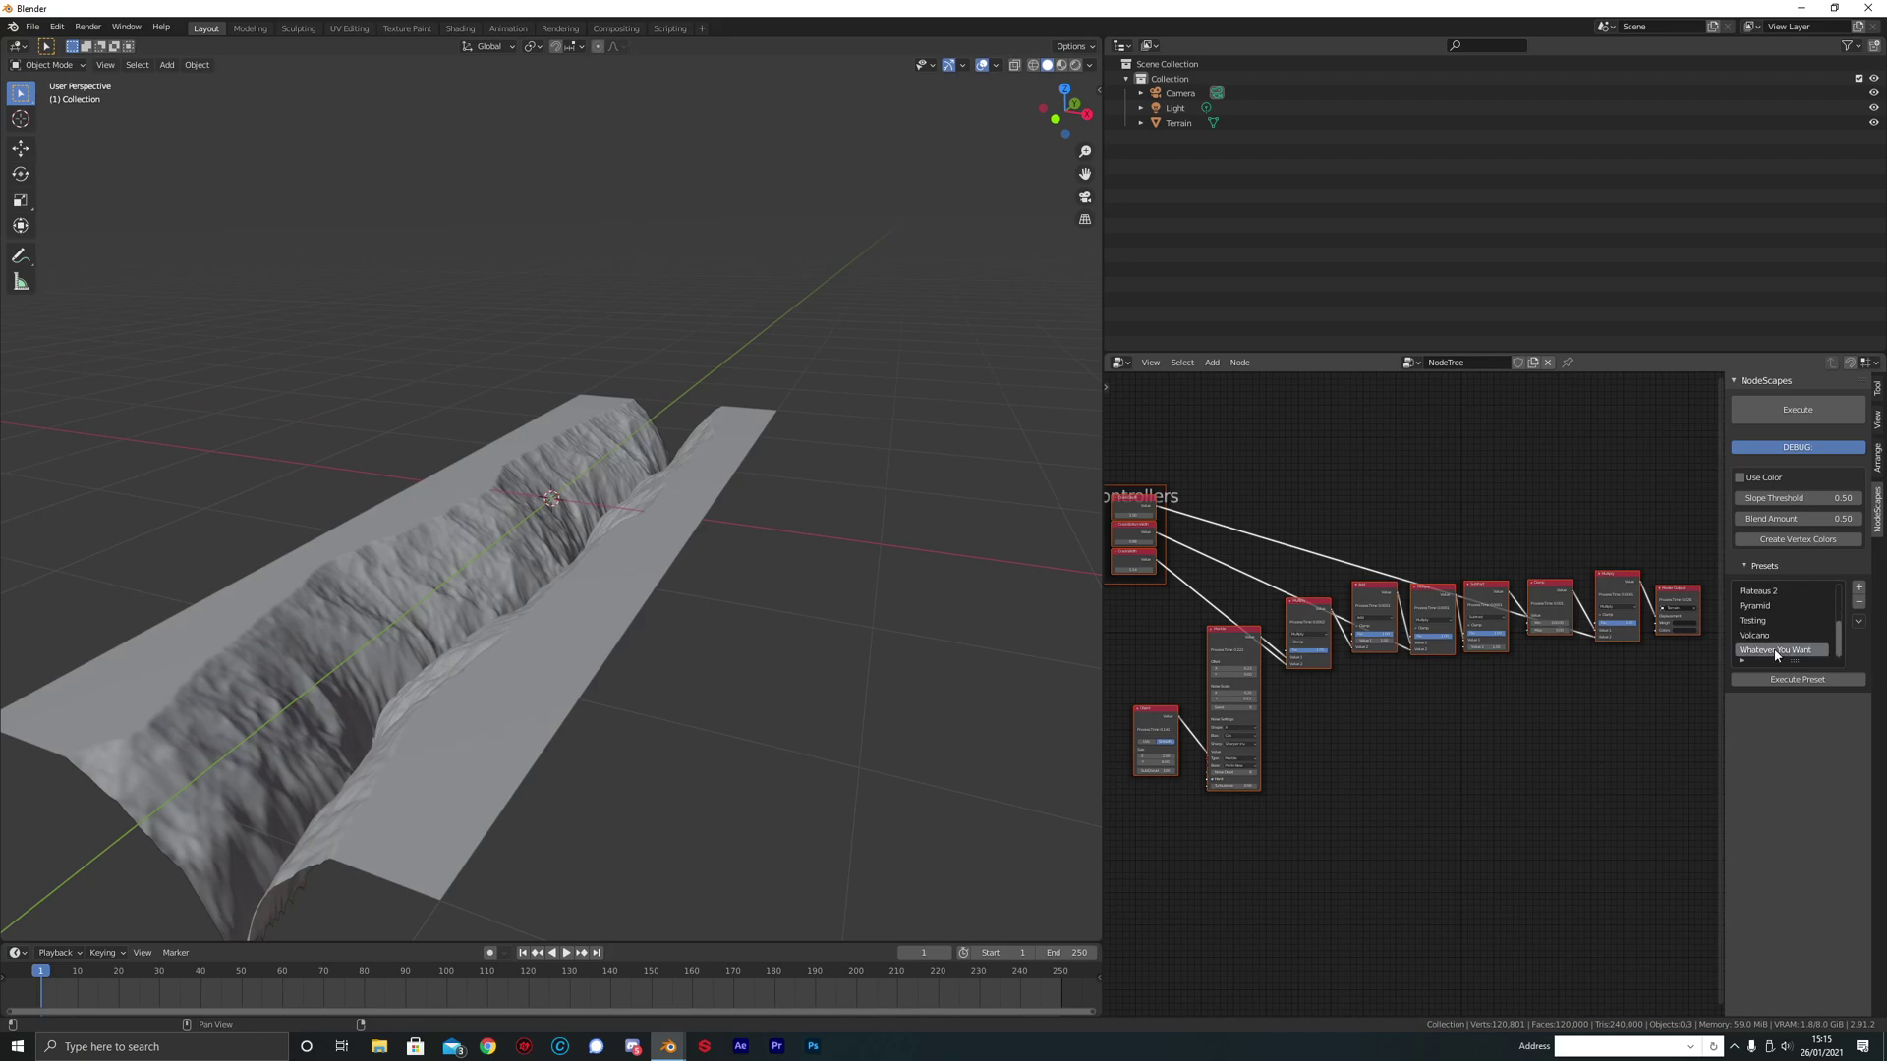
left_click(1784, 682)
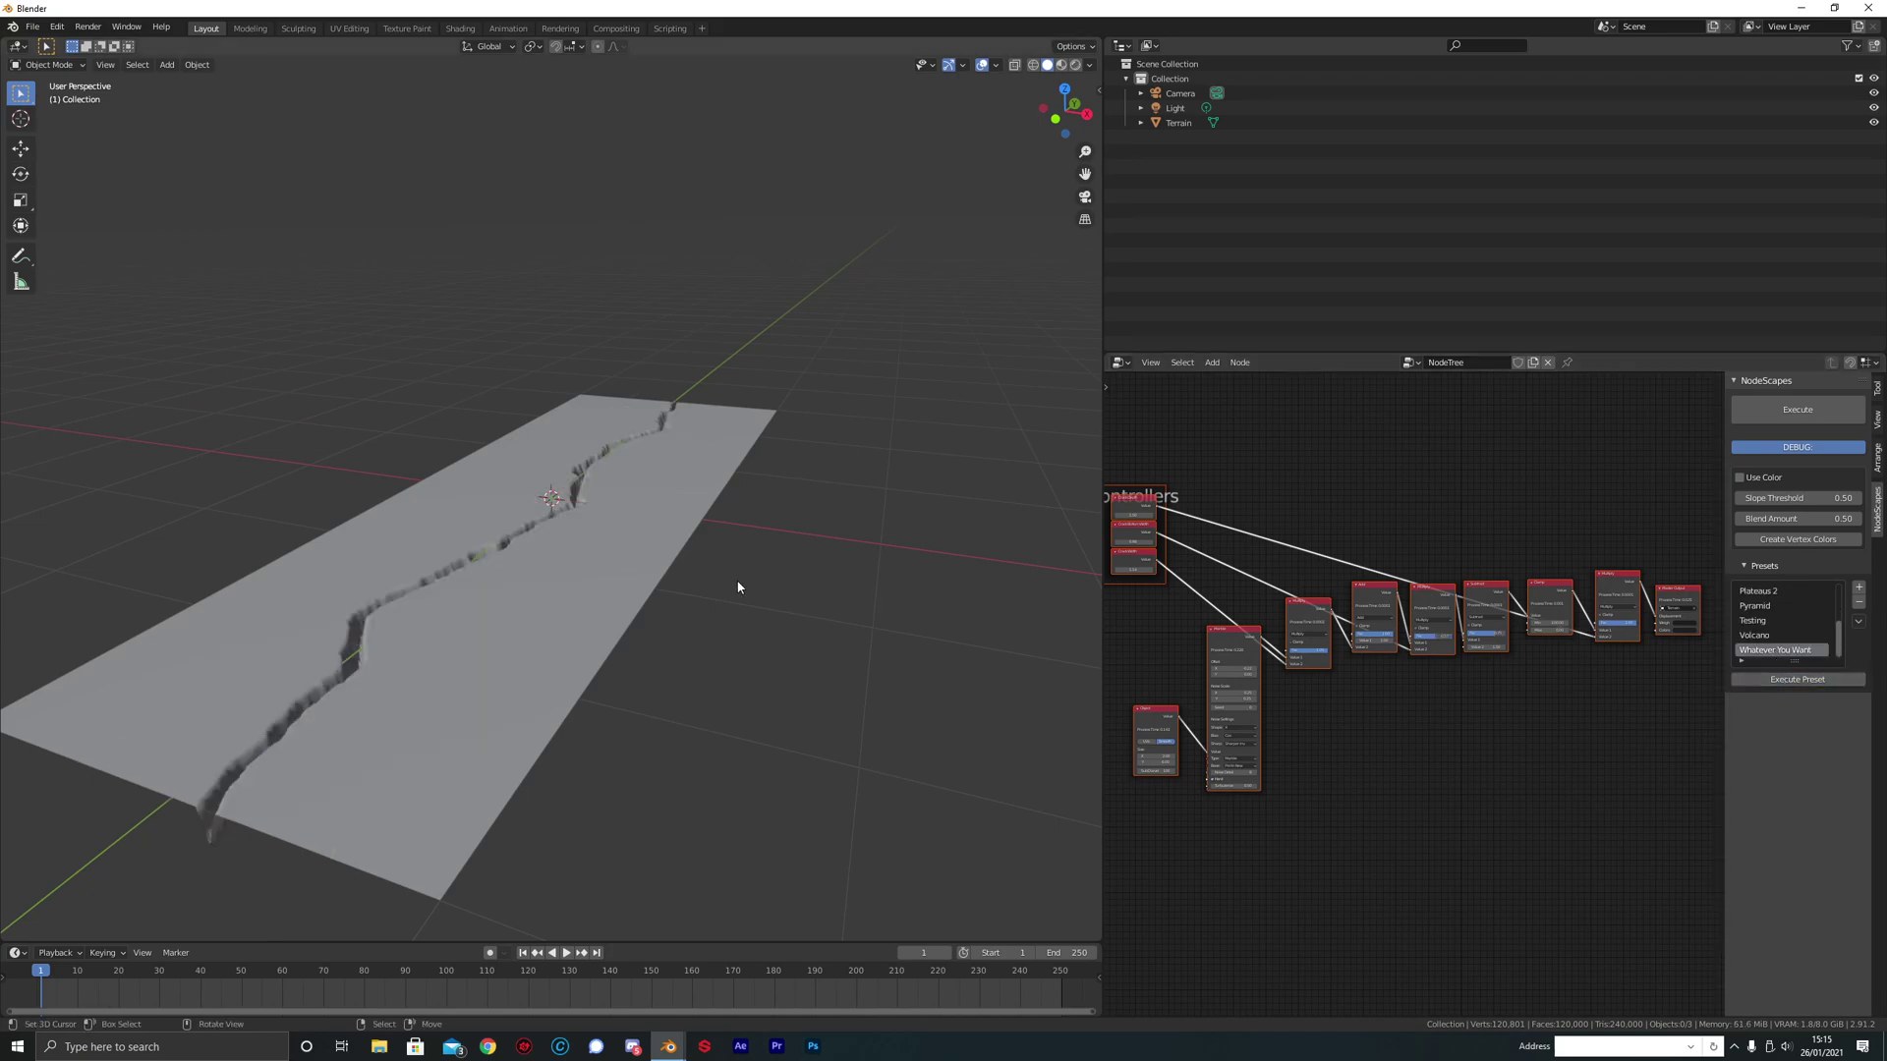
middle_click_drag(737, 582, 498, 591)
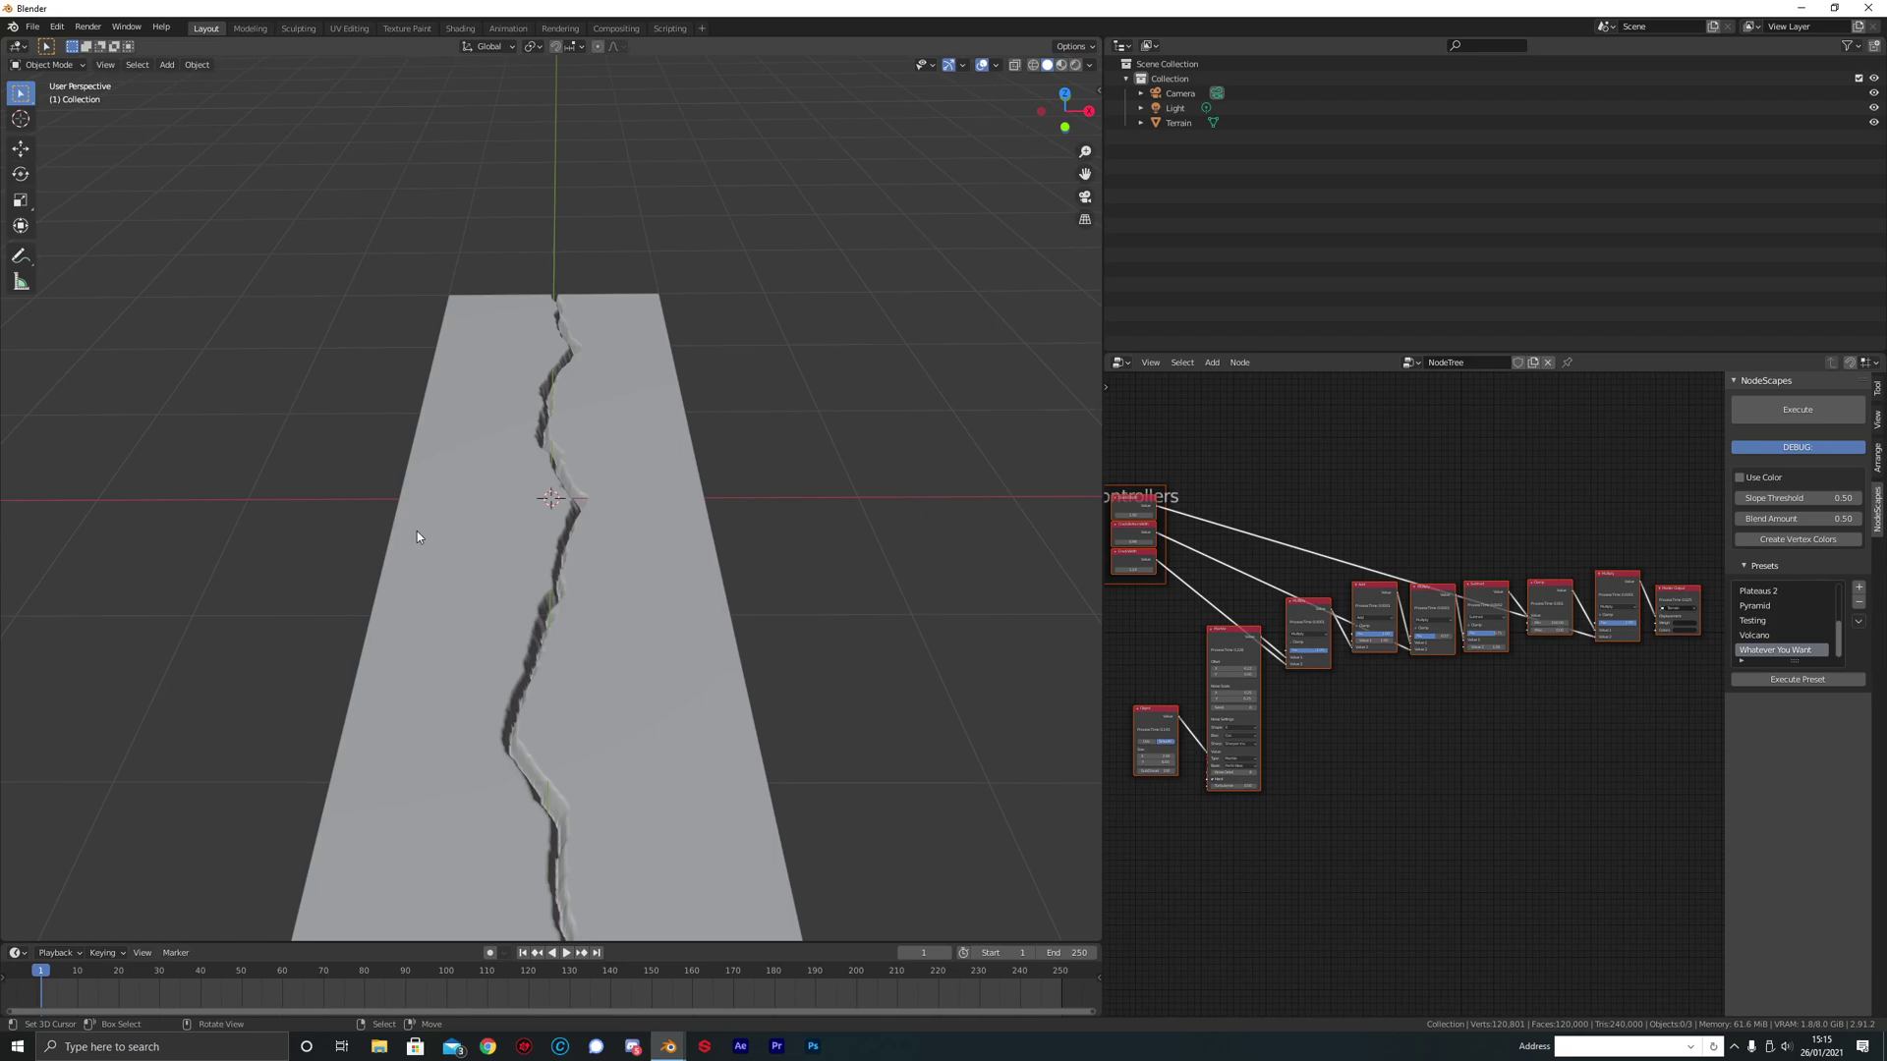
scroll(1516, 560, "up", 3)
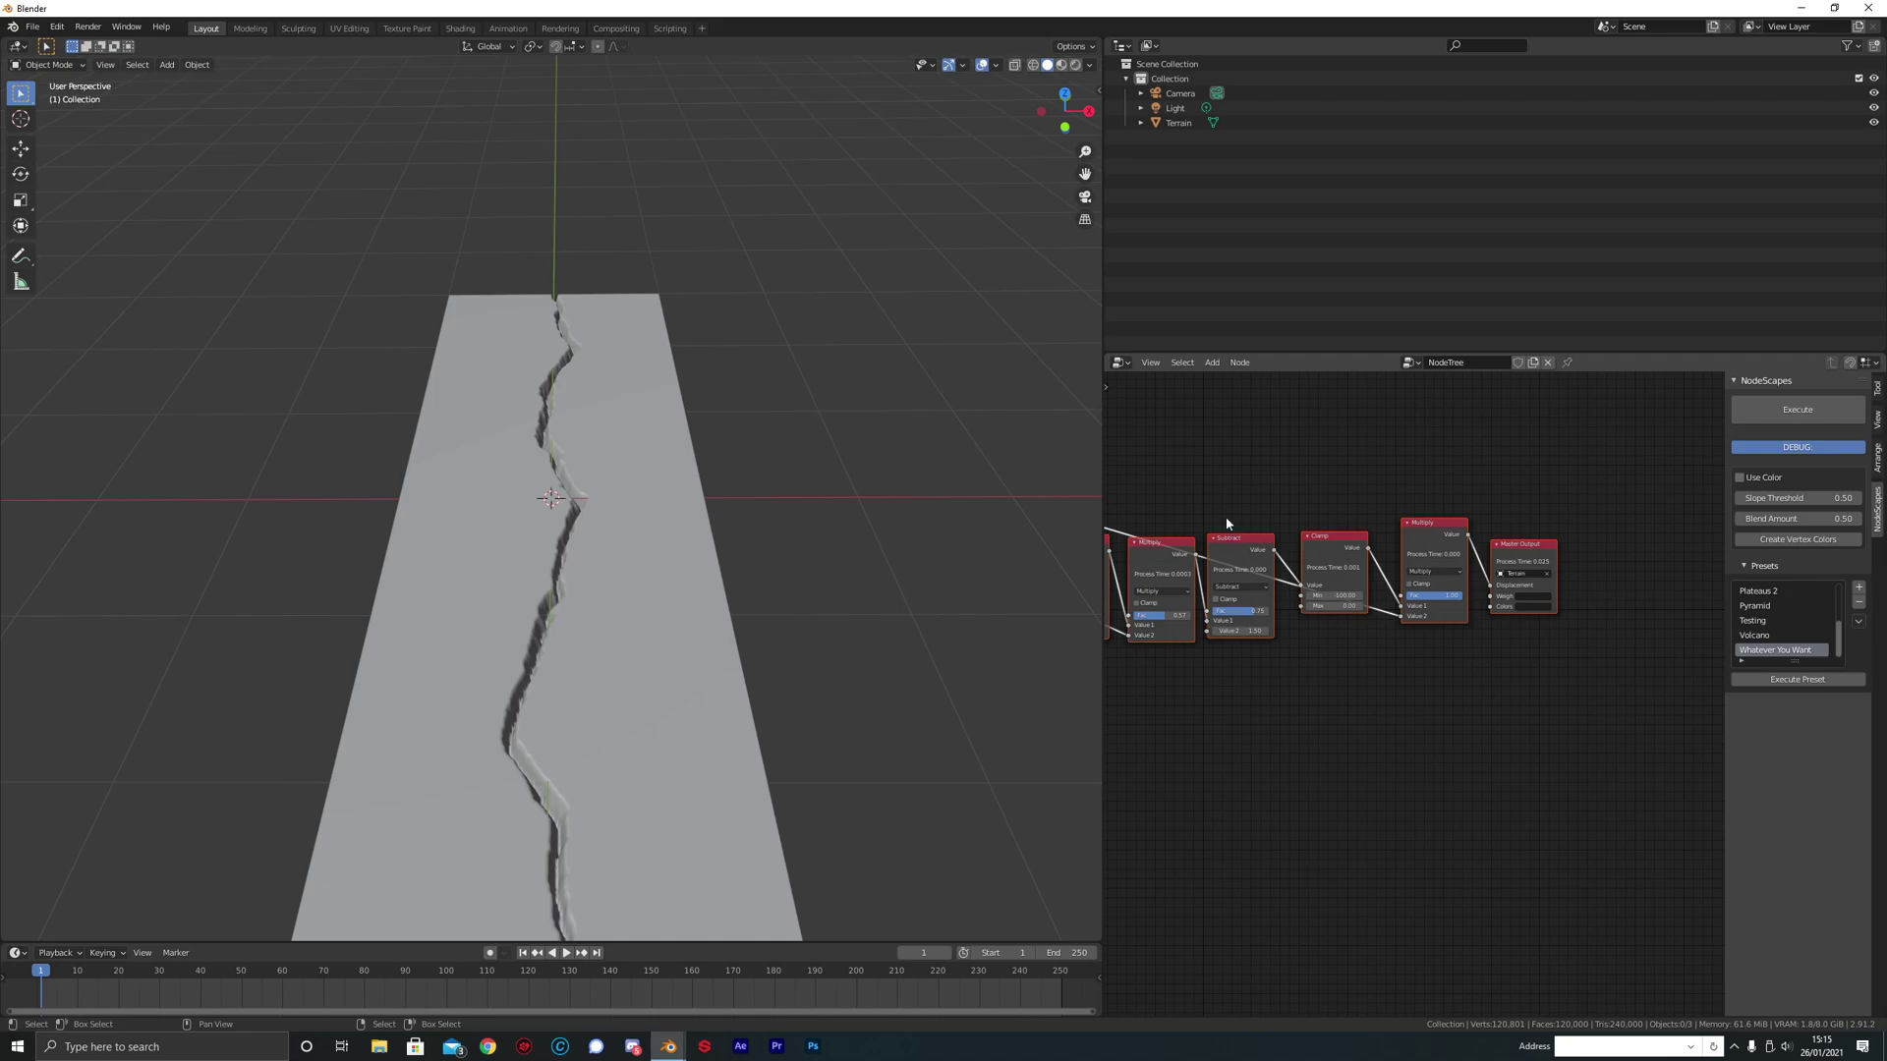
scroll(1346, 534, "down", 5)
middle_click_drag(1347, 535, 1347, 550)
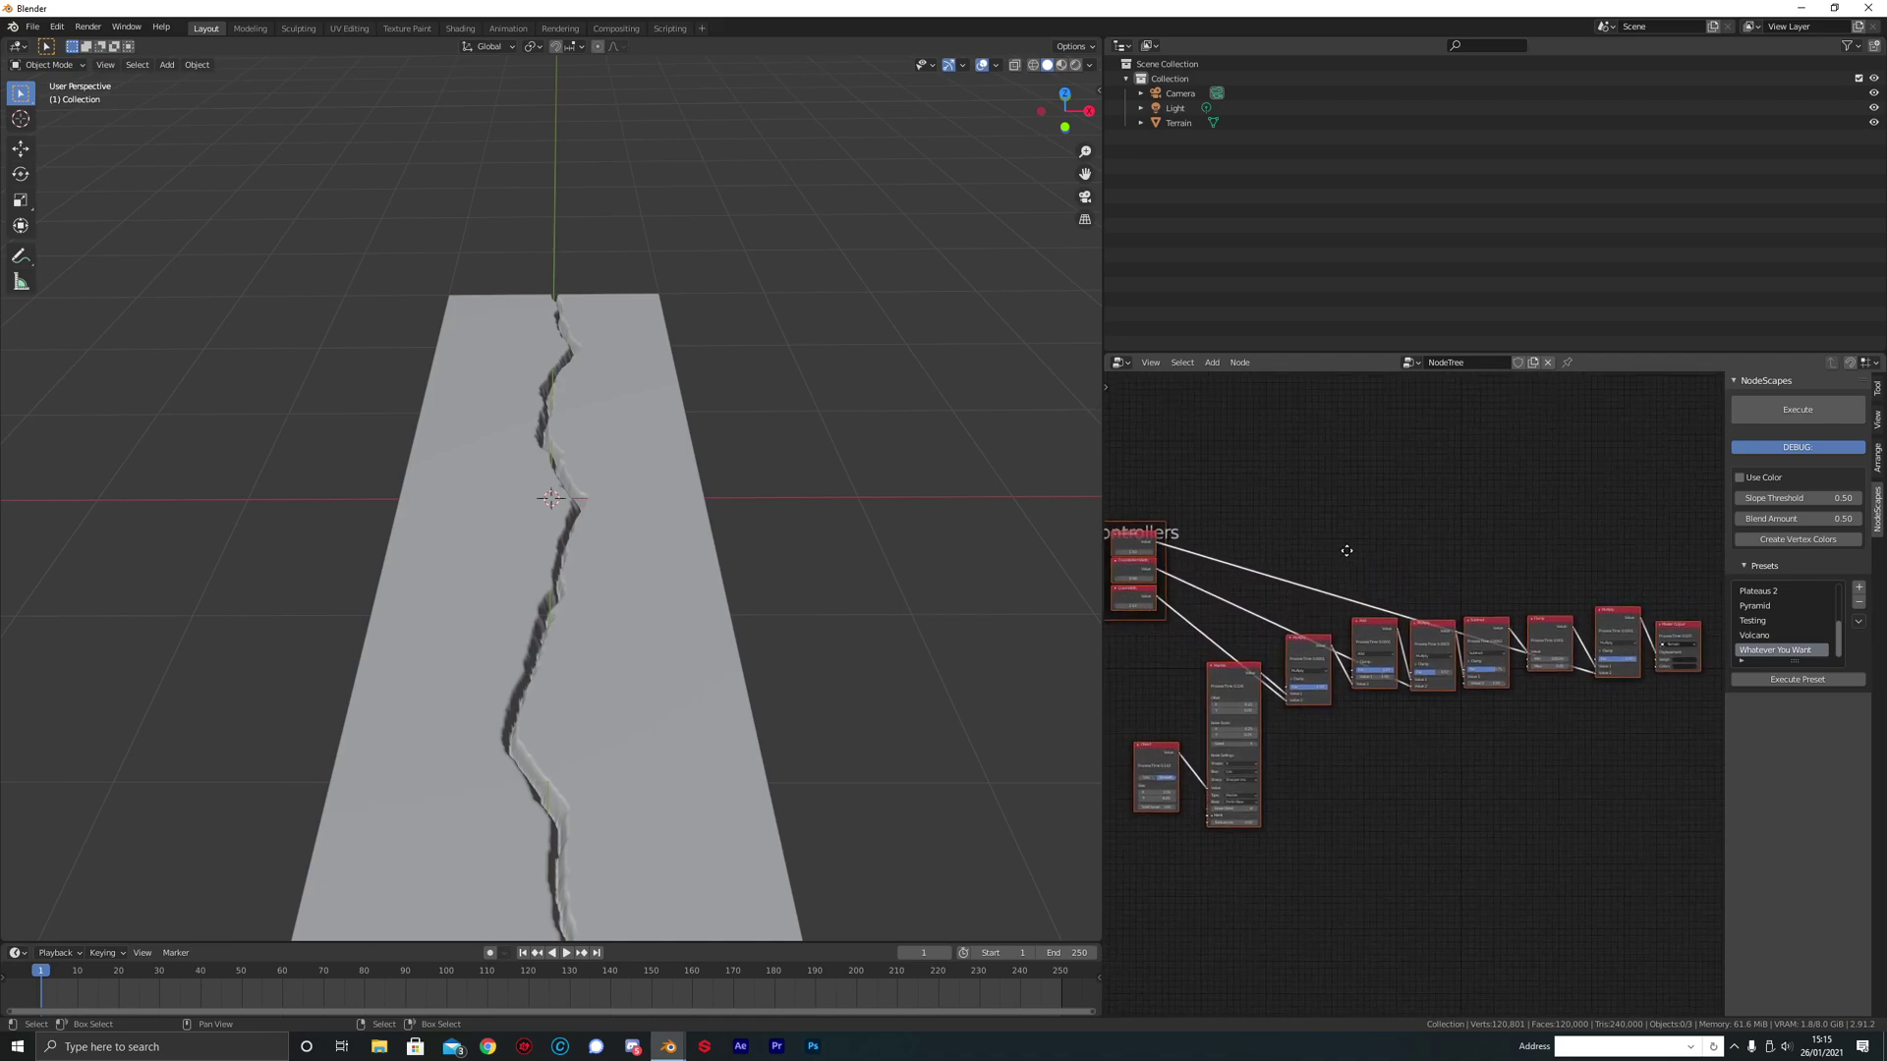
scroll(1339, 541, "down", 1)
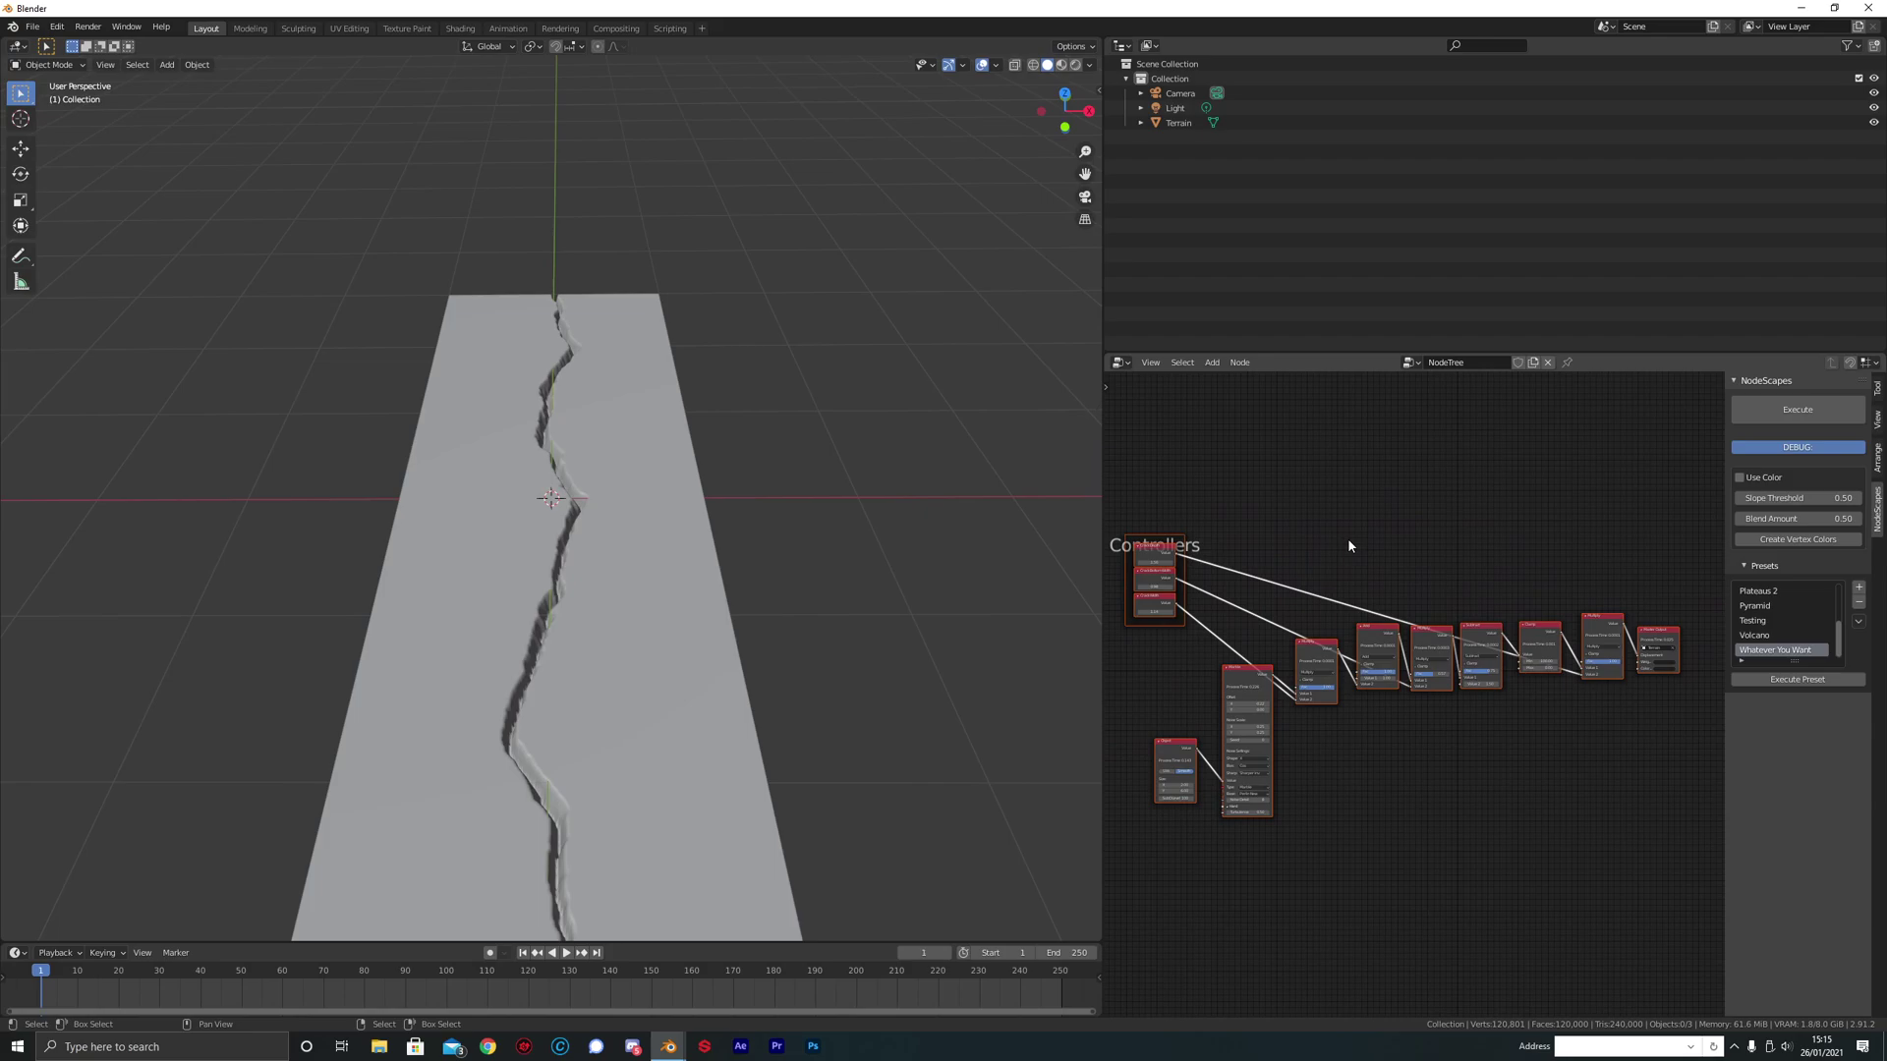